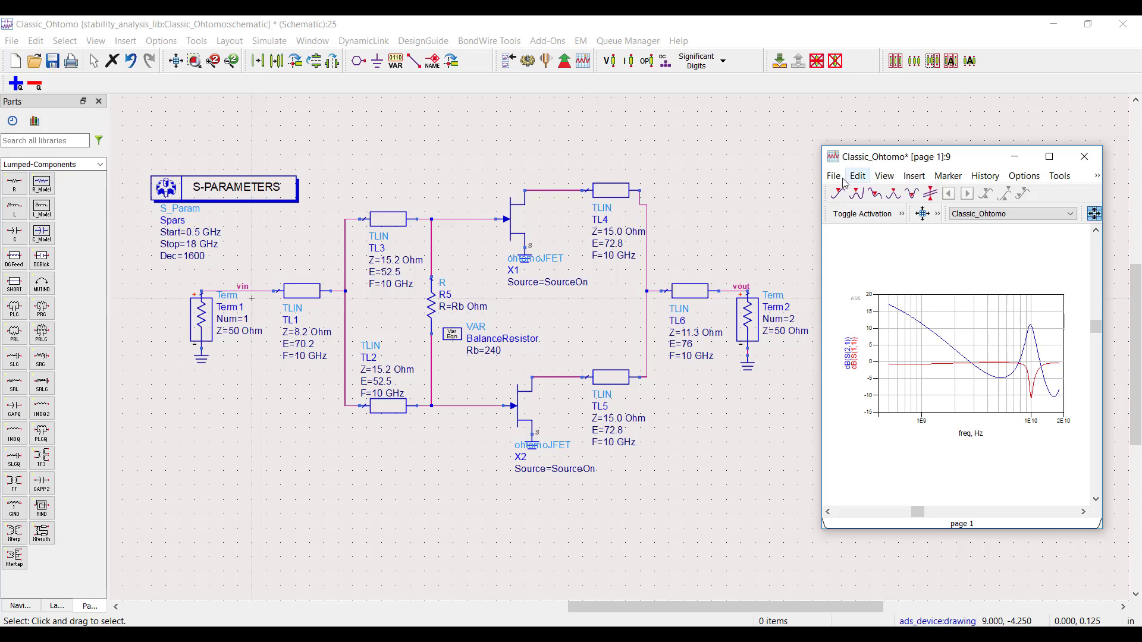
Step: Bring the Classic_Ohtomo schematic forward and mark the gate and drain wires of both JFETs
{"action": "left_click", "coordinate": [432, 322]}
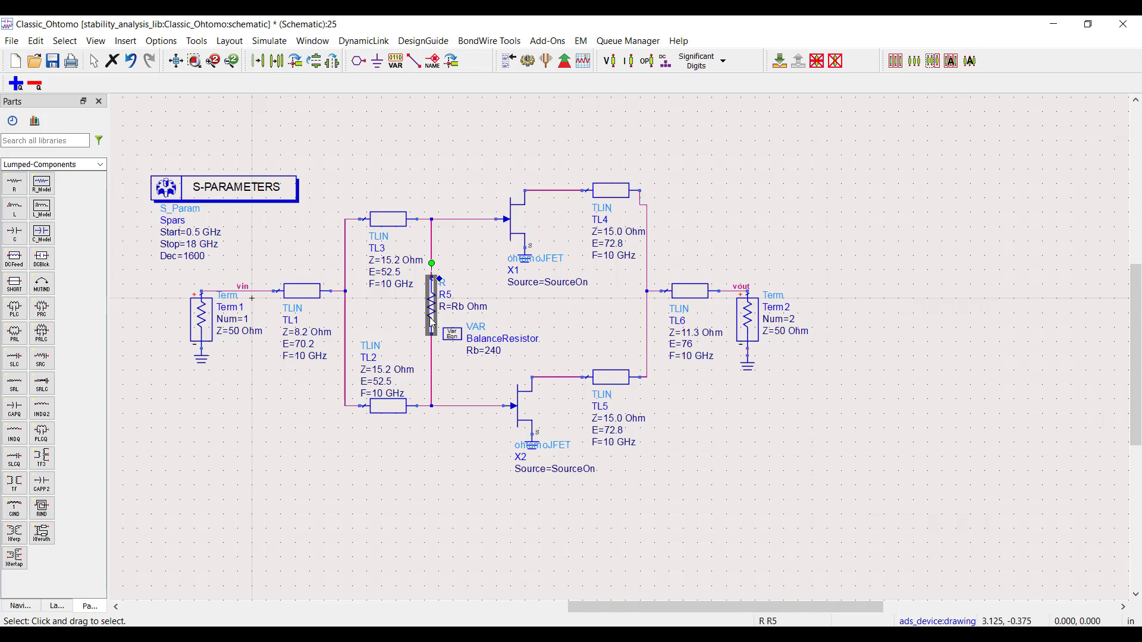
{"action": "left_click", "coordinate": [443, 377]}
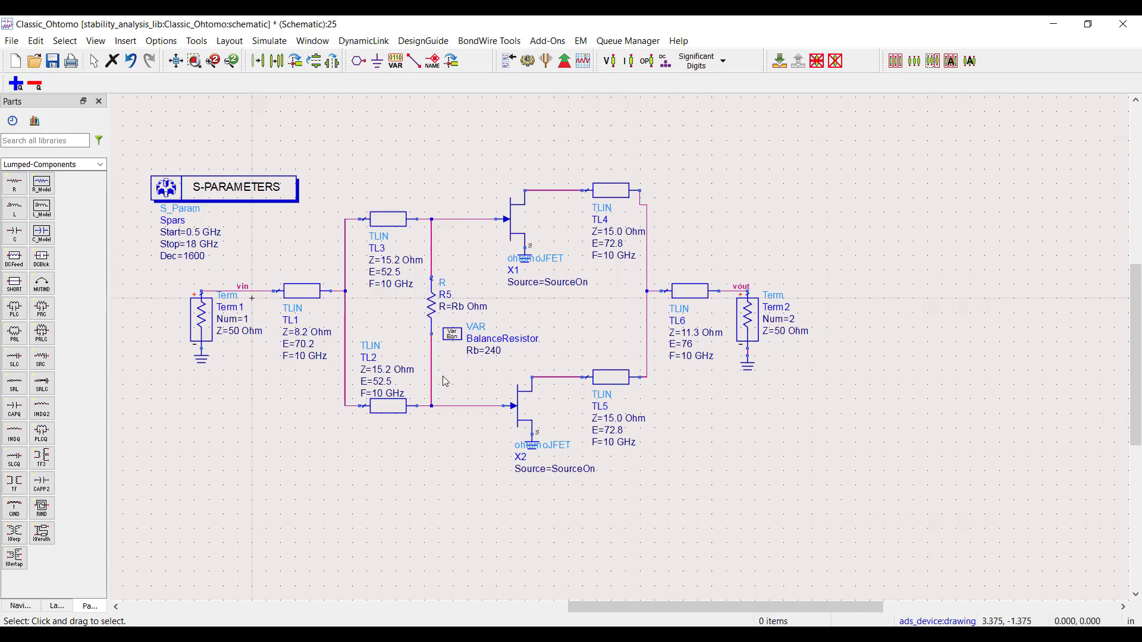
{"action": "left_click", "coordinate": [467, 220]}
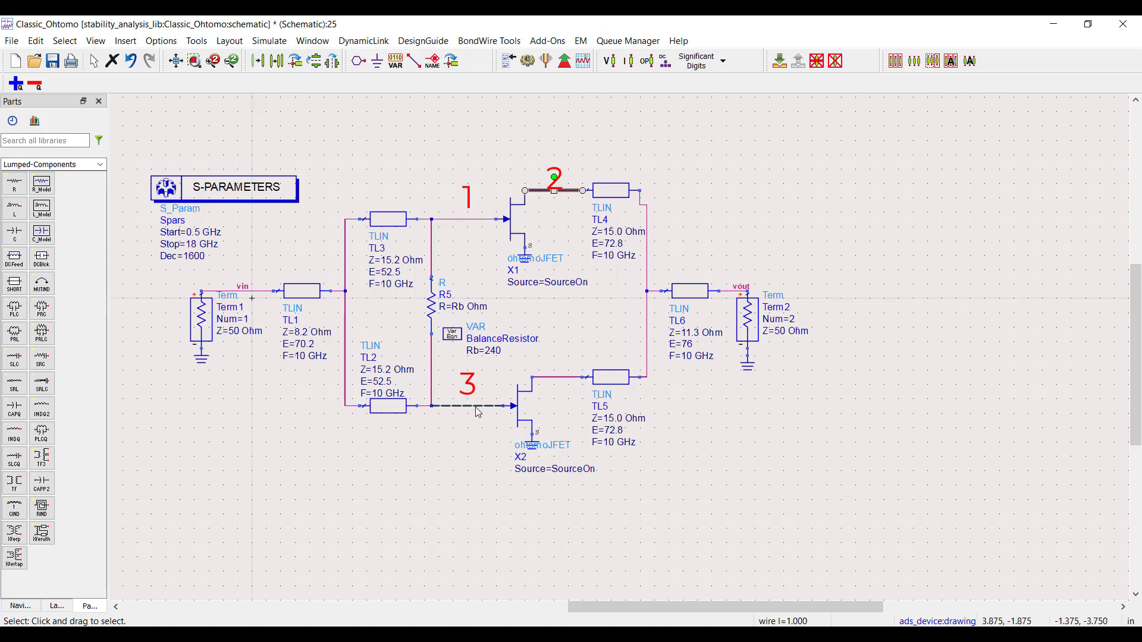
{"action": "left_click", "coordinate": [476, 407]}
{"action": "left_click", "coordinate": [558, 378]}
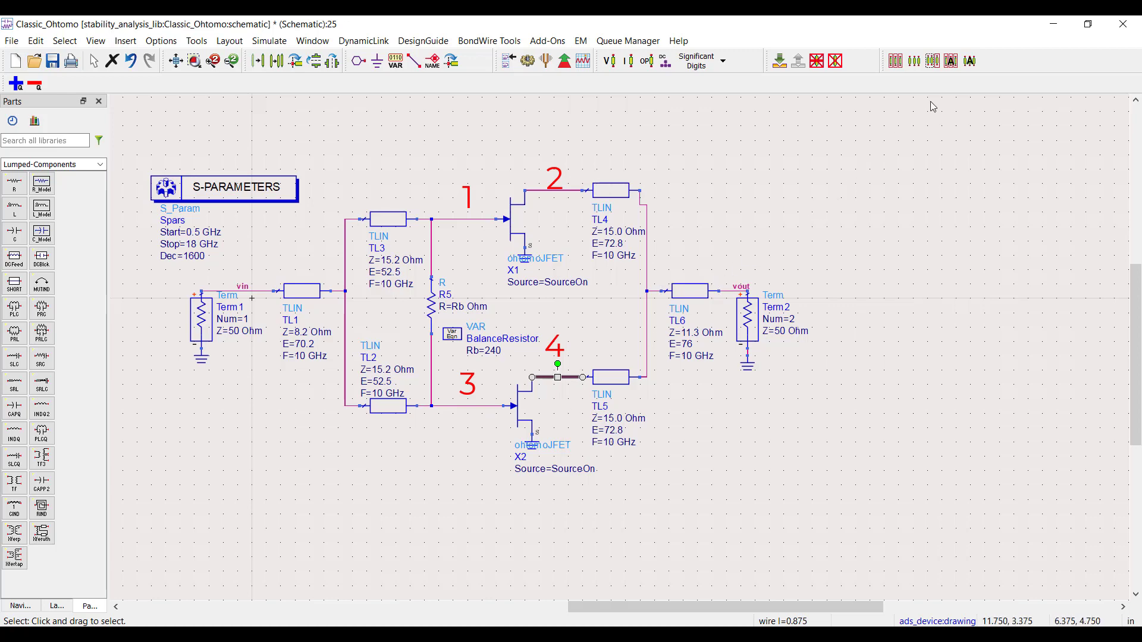
Step: Minimize Classic_Ohtomo, fit the 08a_Ohtomo design, and zoom into the top copied amplifier
{"action": "left_click", "coordinate": [1054, 24]}
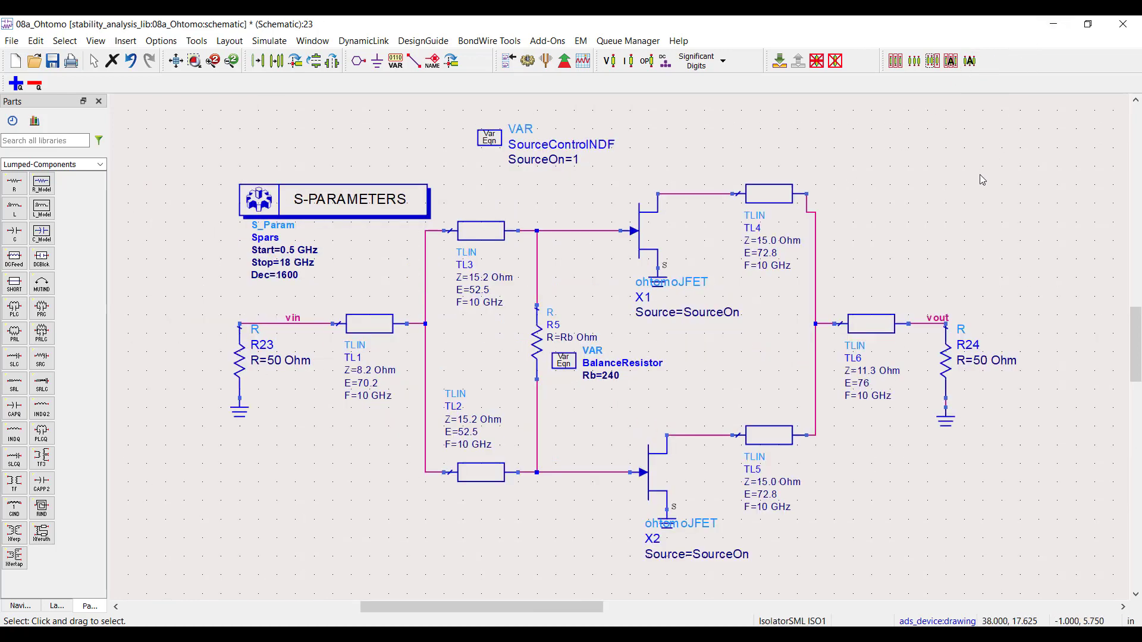
{"action": "key", "text": "F5"}
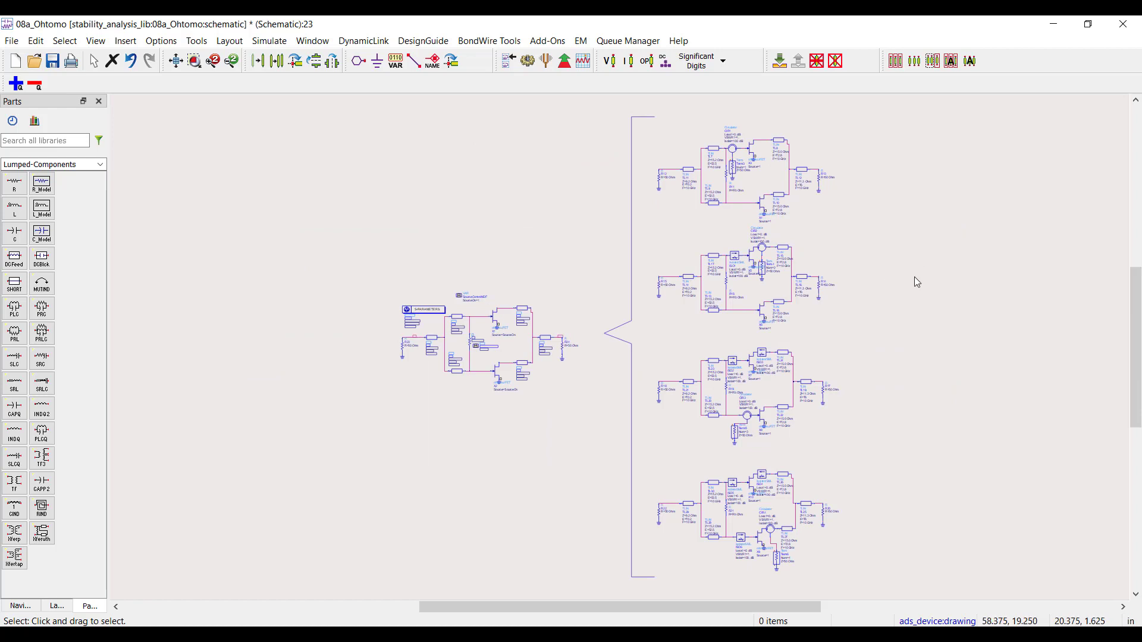
{"action": "left_click", "coordinate": [195, 61]}
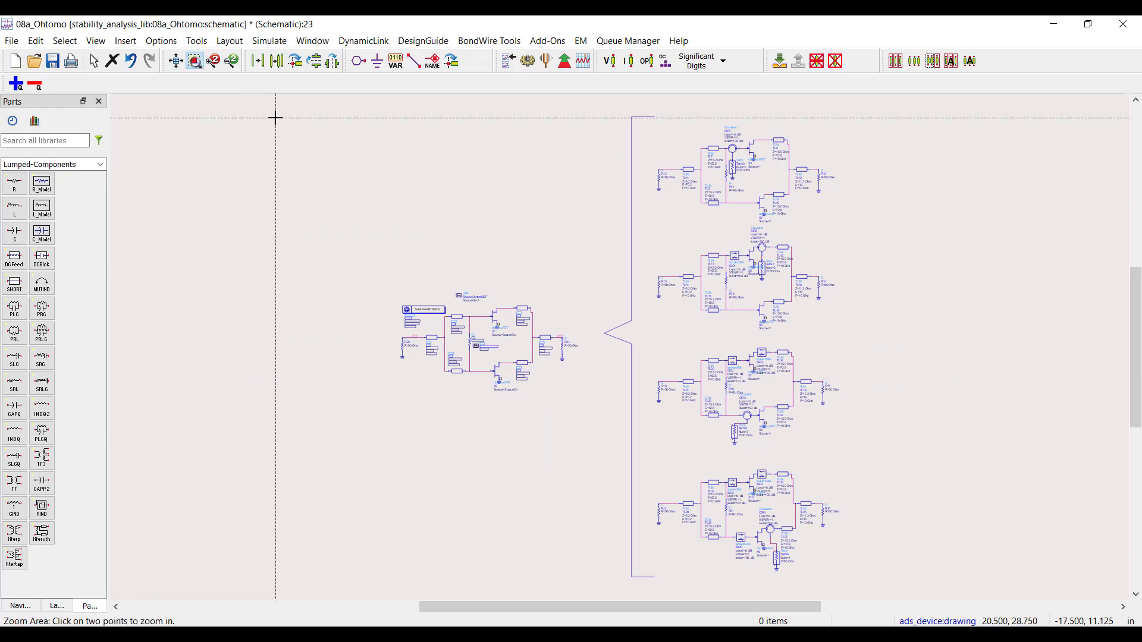
{"action": "left_click", "coordinate": [648, 121]}
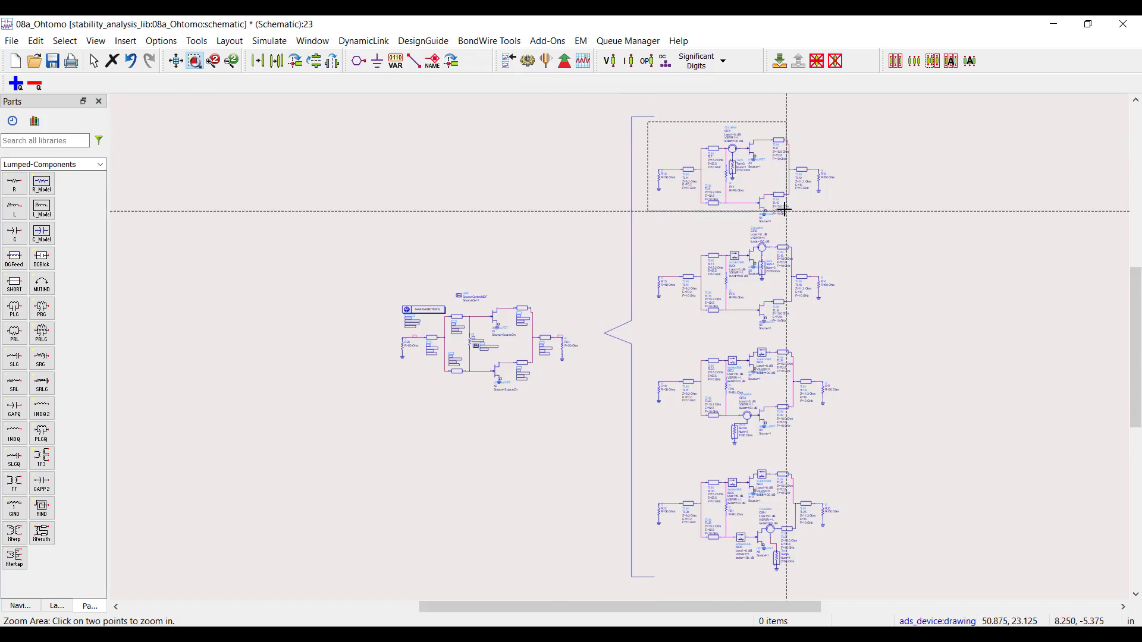
{"action": "left_click", "coordinate": [836, 228]}
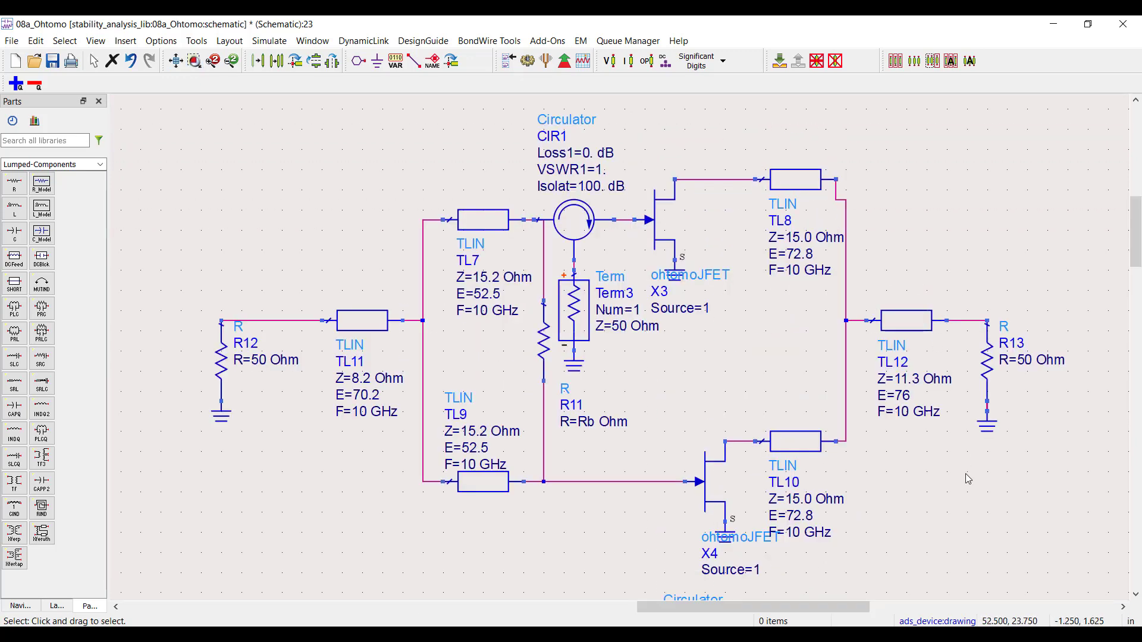
Step: Highlight circulator CIR1, its 50 Ohm Term3 and ground at the upper JFET's gate
{"action": "left_click", "coordinate": [590, 229]}
{"action": "left_click", "coordinate": [582, 306], "text": "ctrl"}
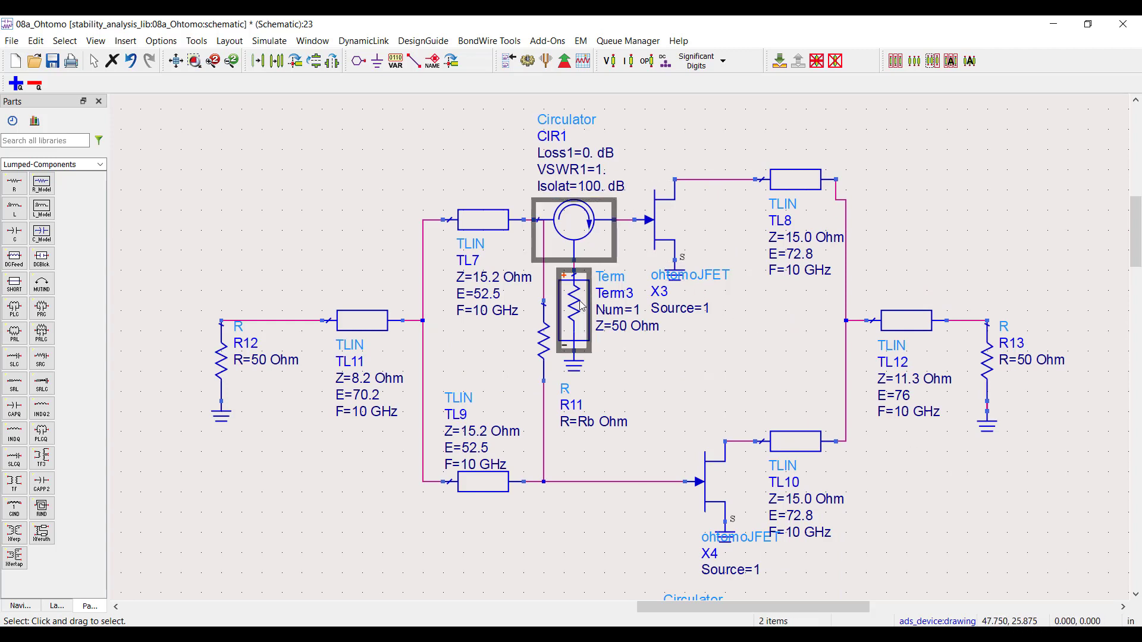
{"action": "left_click", "coordinate": [574, 362], "text": "ctrl"}
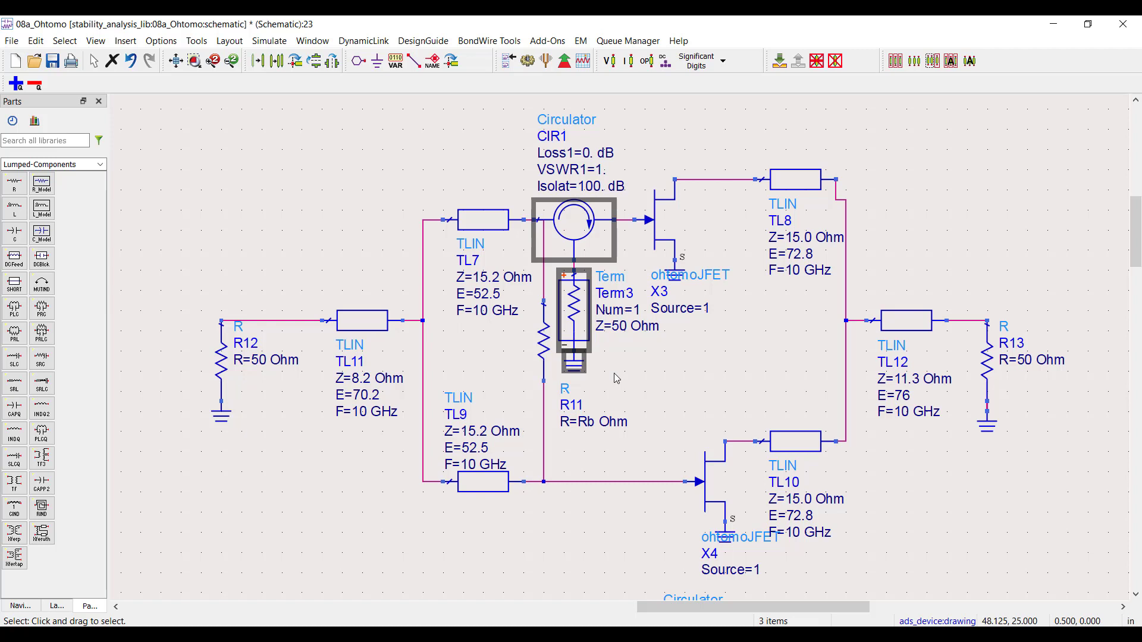
{"action": "left_click", "coordinate": [616, 378]}
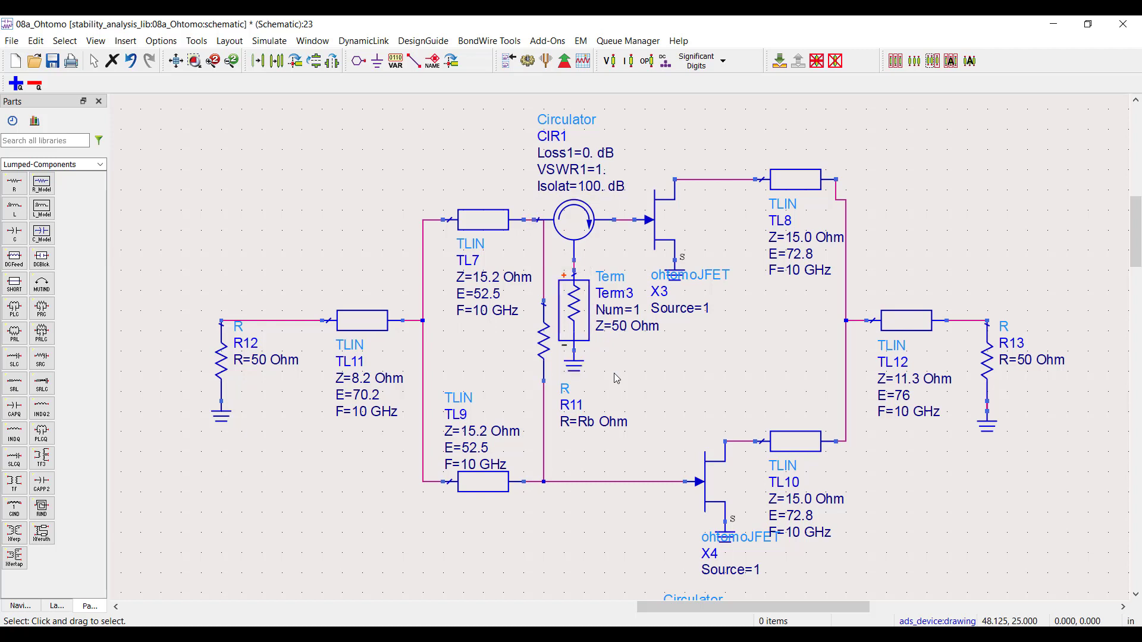
Step: Scroll down from the first copy to the second amplifier copy
{"action": "left_click", "coordinate": [713, 180]}
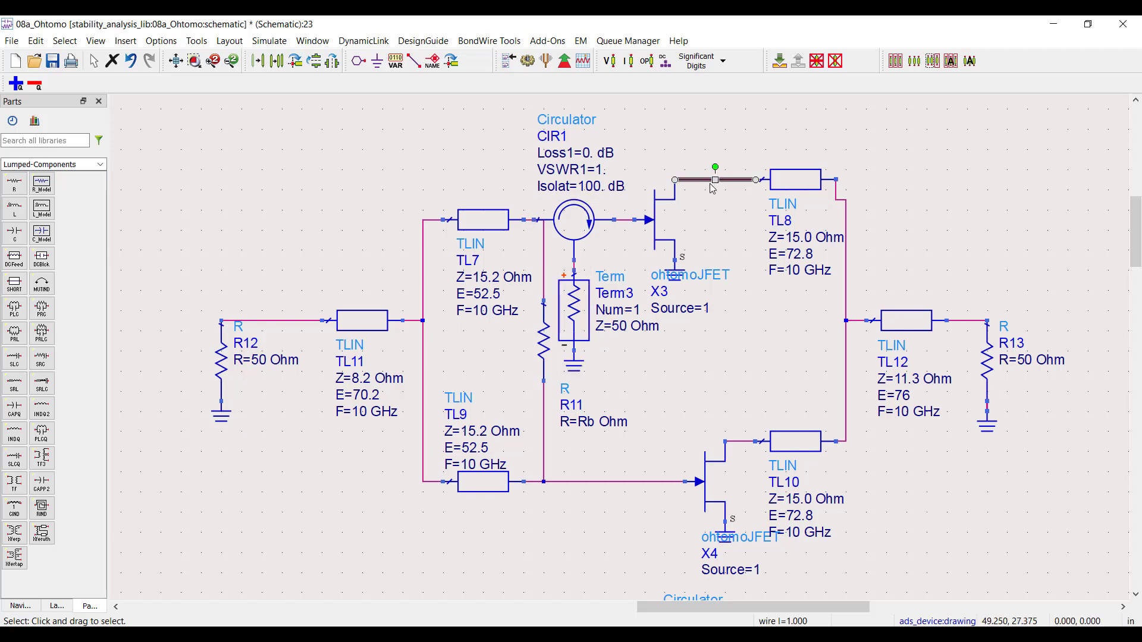
{"action": "left_click", "coordinate": [715, 225]}
{"action": "scroll", "coordinate": [714, 228], "scroll_direction": "down", "scroll_amount": 2}
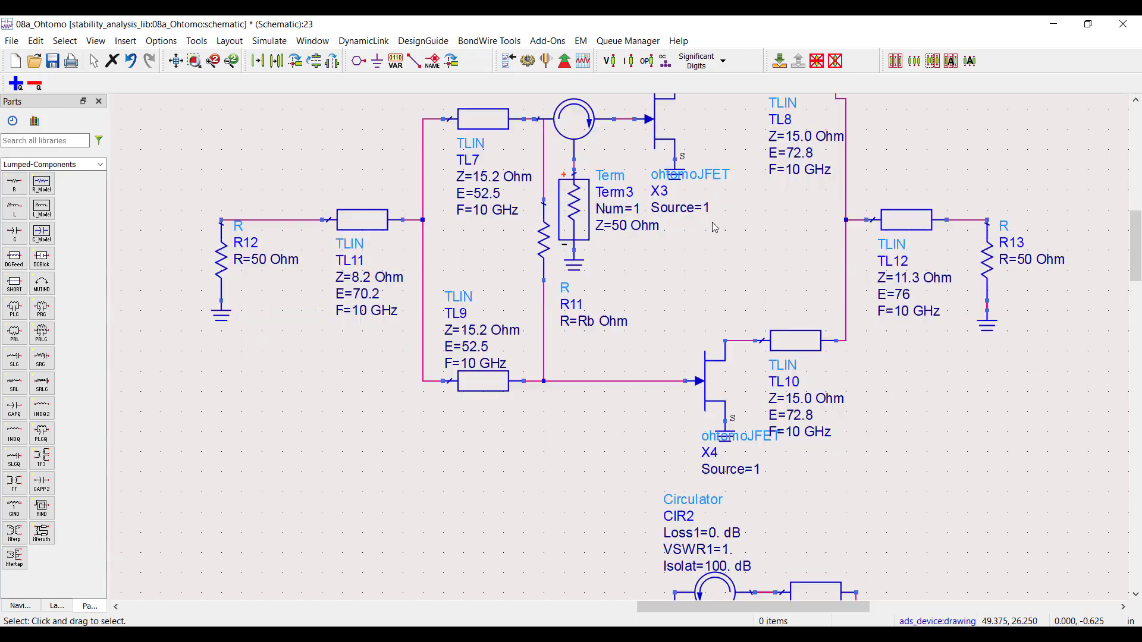
{"action": "scroll", "coordinate": [714, 228], "scroll_direction": "down", "scroll_amount": 7}
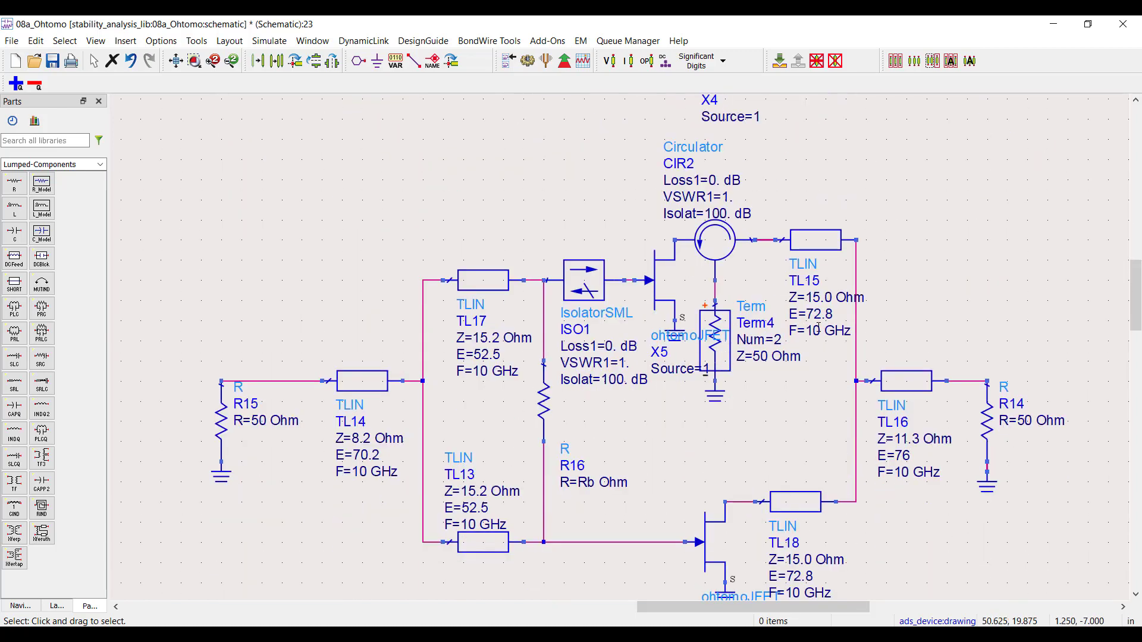
{"action": "scroll", "coordinate": [819, 327], "scroll_direction": "down", "scroll_amount": 1}
{"action": "scroll", "coordinate": [1138, 298], "scroll_direction": "up", "scroll_amount": 1}
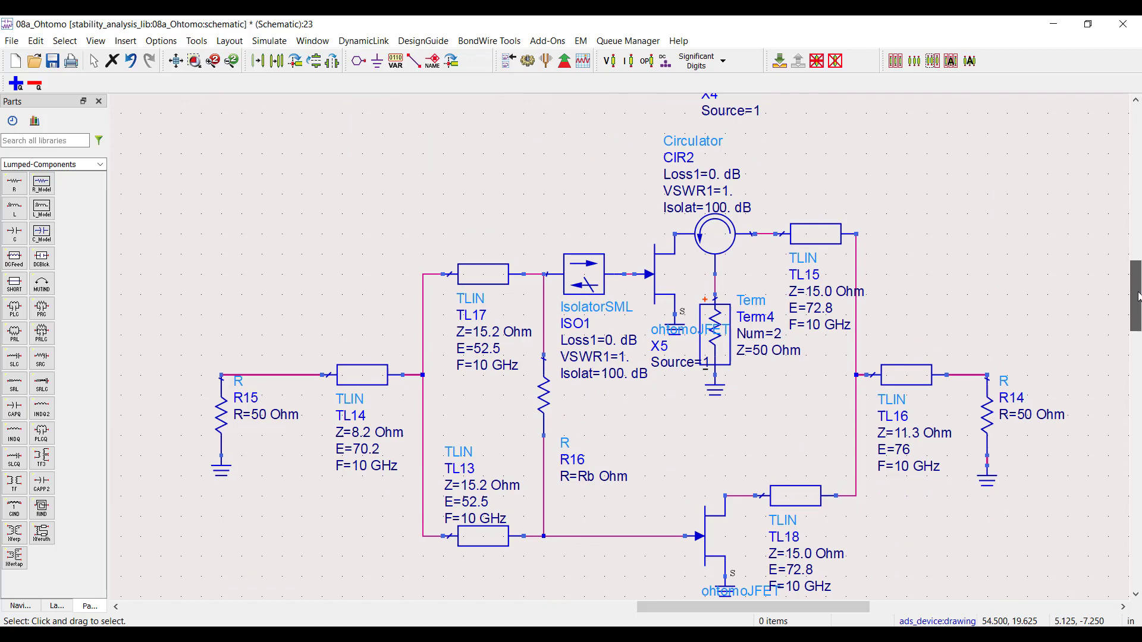
{"action": "scroll", "coordinate": [1137, 297], "scroll_direction": "down", "scroll_amount": 1}
Step: Highlight isolator ISO1 at the upper gate and circulator CIR2 at its drain, briefly circling CIR2
{"action": "left_click", "coordinate": [605, 246]}
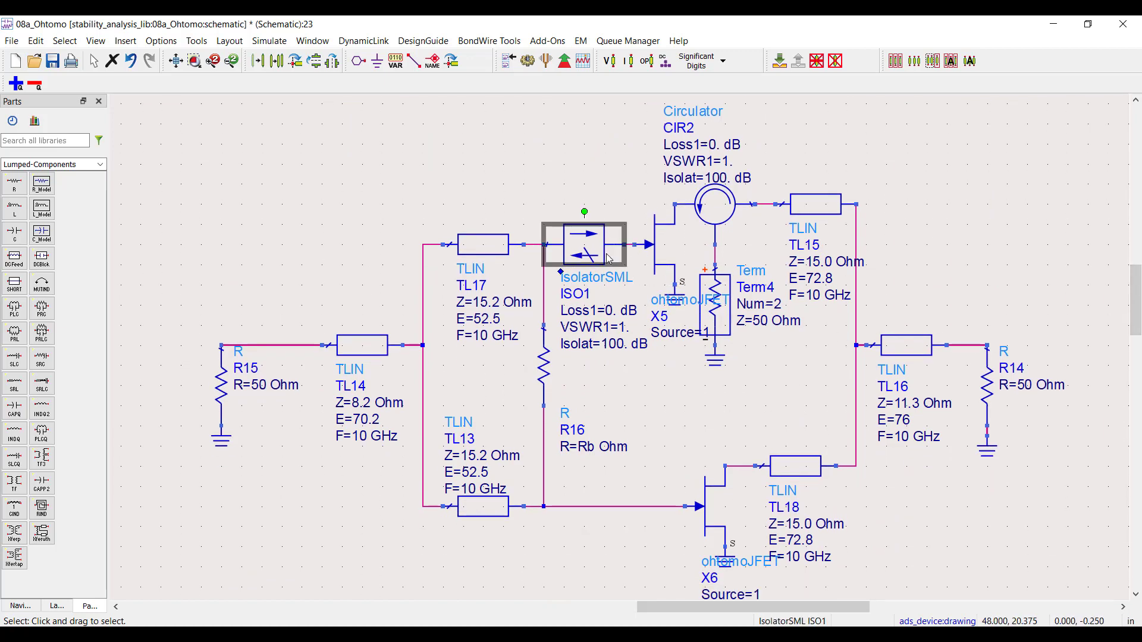
{"action": "left_click", "coordinate": [709, 224]}
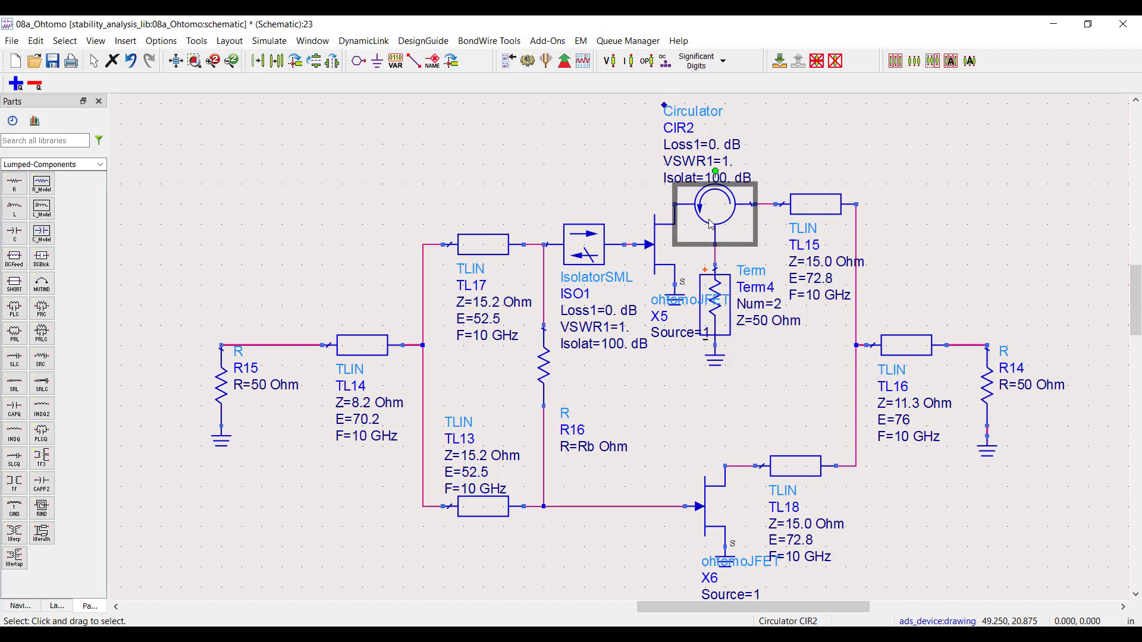
{"action": "mouse_move", "coordinate": [758, 209]}
{"action": "left_mouse_down"}
{"action": "mouse_move", "coordinate": [685, 212]}
{"action": "mouse_move", "coordinate": [731, 220]}
{"action": "left_mouse_up"}
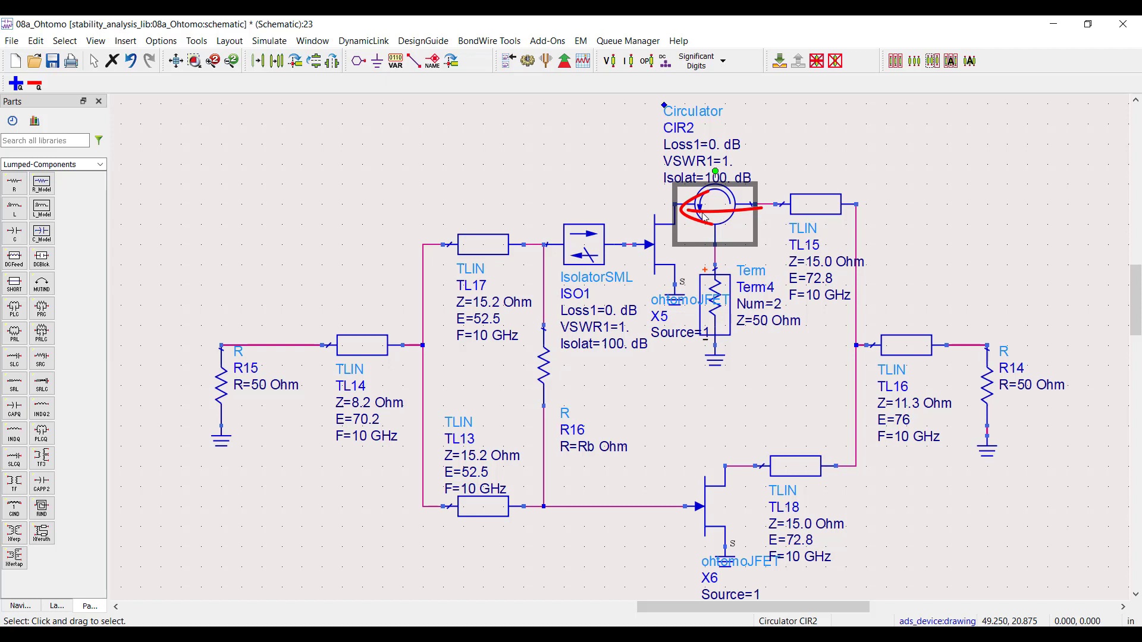
{"action": "key", "text": "Escape"}
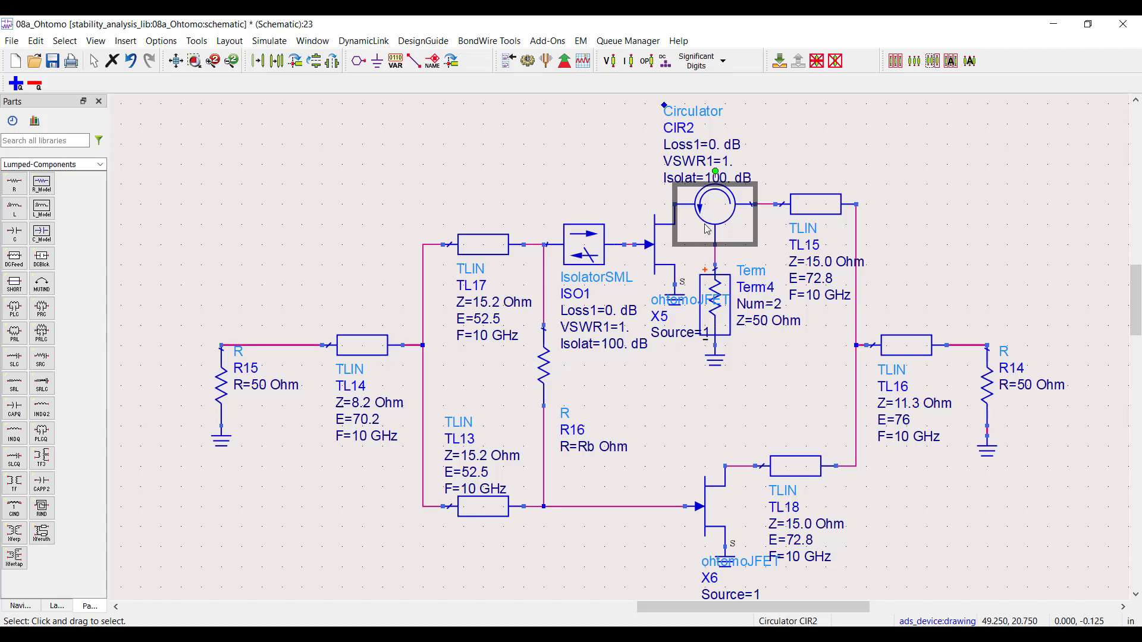
{"action": "left_click", "coordinate": [683, 427]}
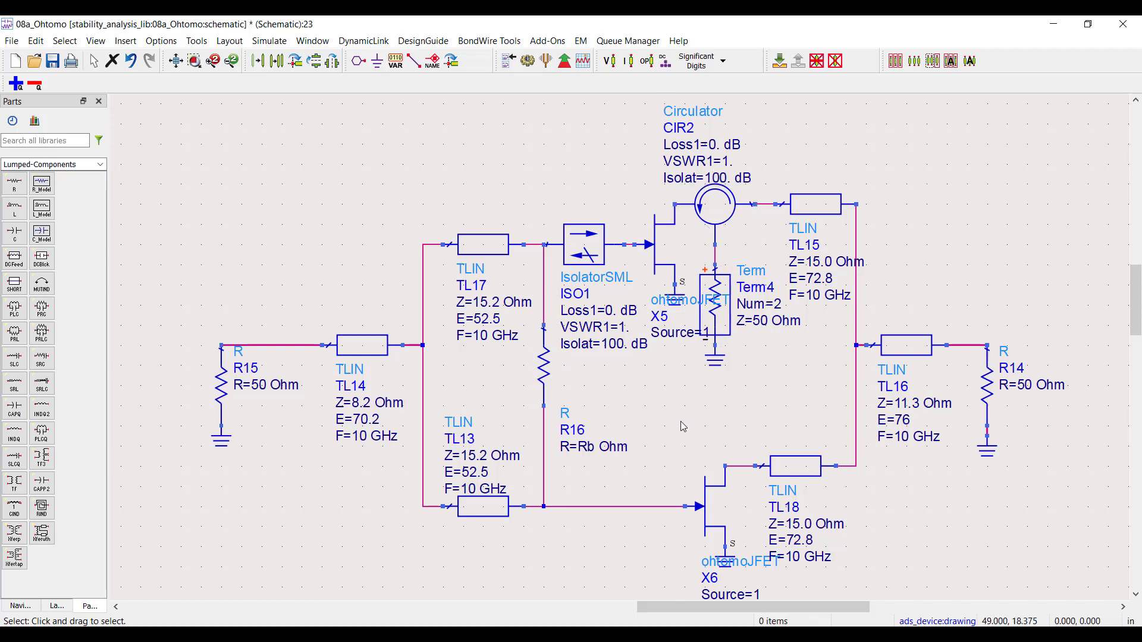
Step: Scroll to the third copy and highlight isolator ISO3, then circulator CIR3 with Term5 at the lower gate
{"action": "left_click", "coordinate": [646, 507]}
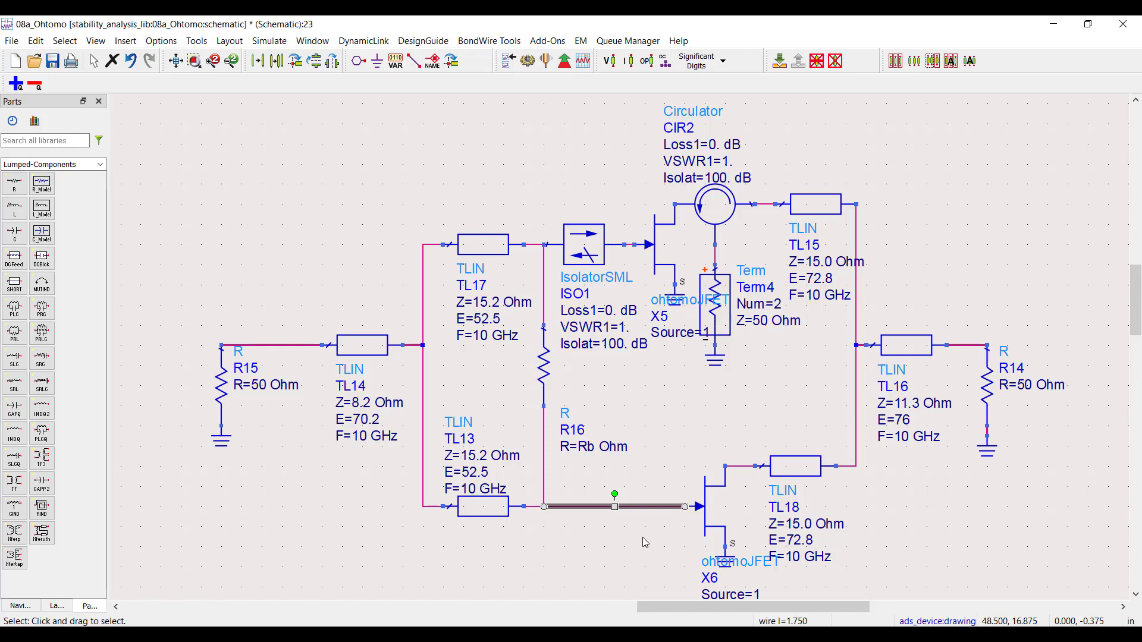
{"action": "left_click", "coordinate": [646, 543]}
{"action": "scroll", "coordinate": [646, 543], "scroll_direction": "down", "scroll_amount": 9}
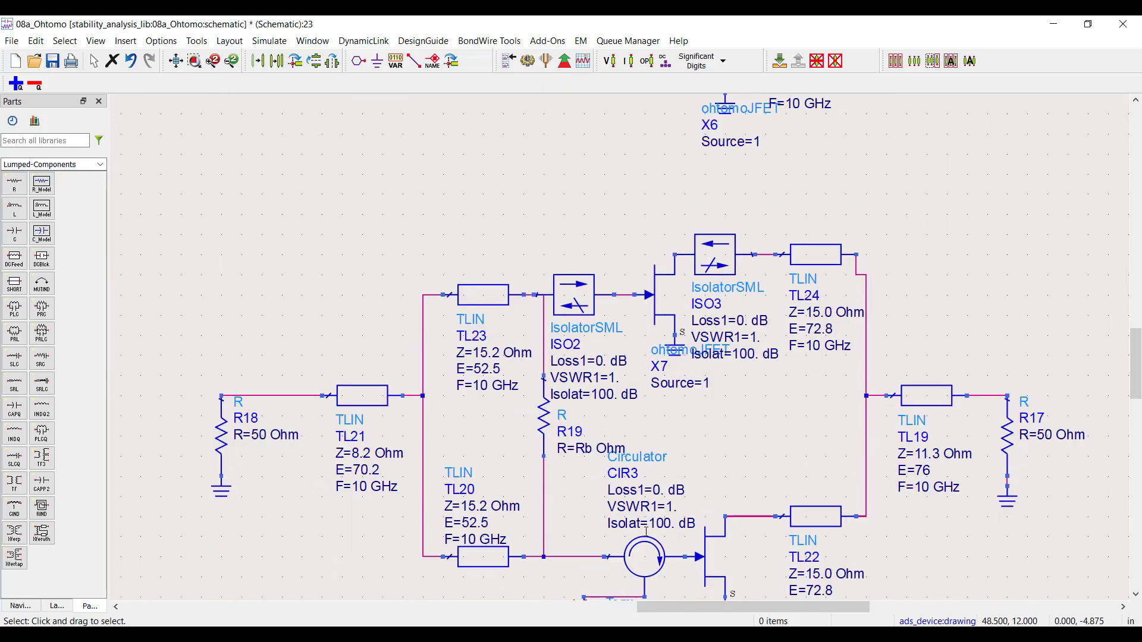
{"action": "scroll", "coordinate": [646, 531], "scroll_direction": "down", "scroll_amount": 4}
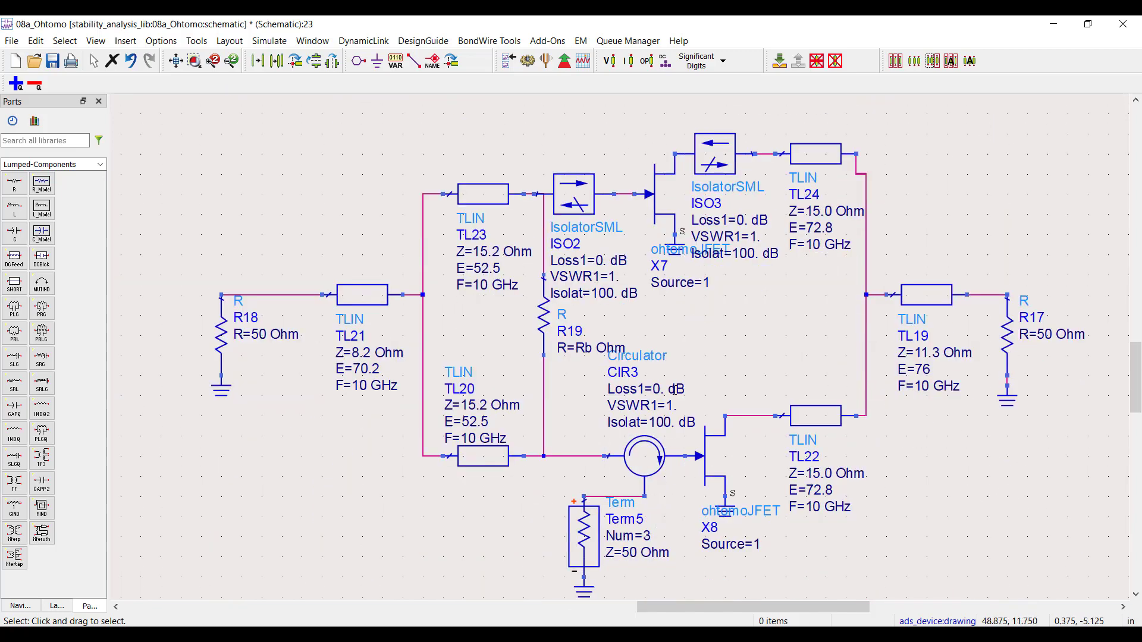
{"action": "left_click", "coordinate": [716, 173]}
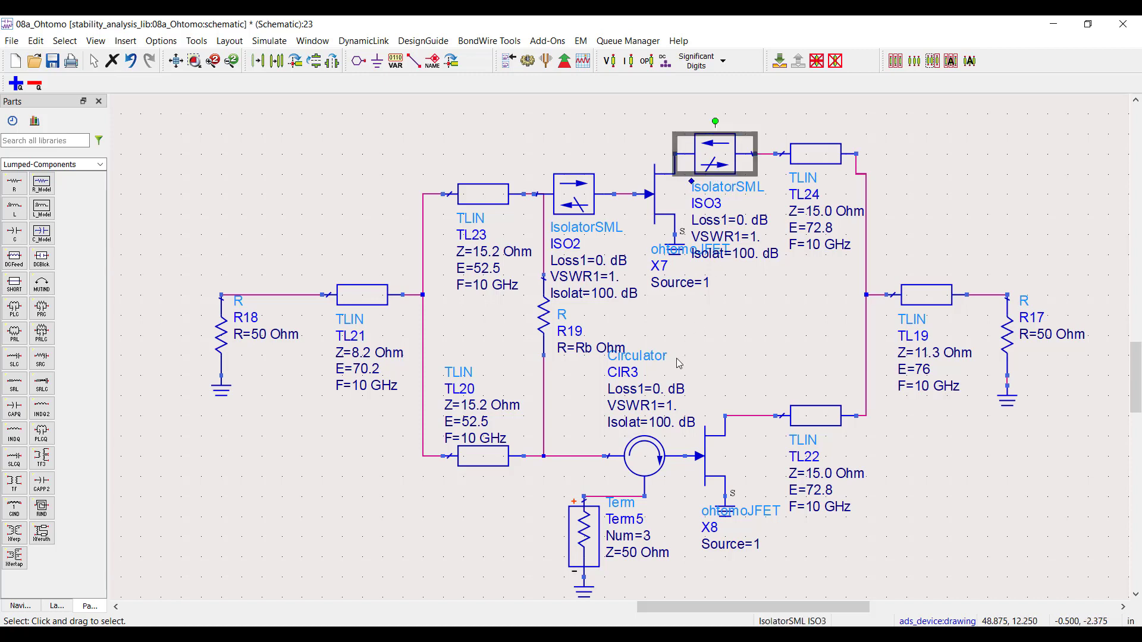
{"action": "left_click", "coordinate": [644, 464]}
{"action": "left_click", "coordinate": [573, 529], "text": "ctrl"}
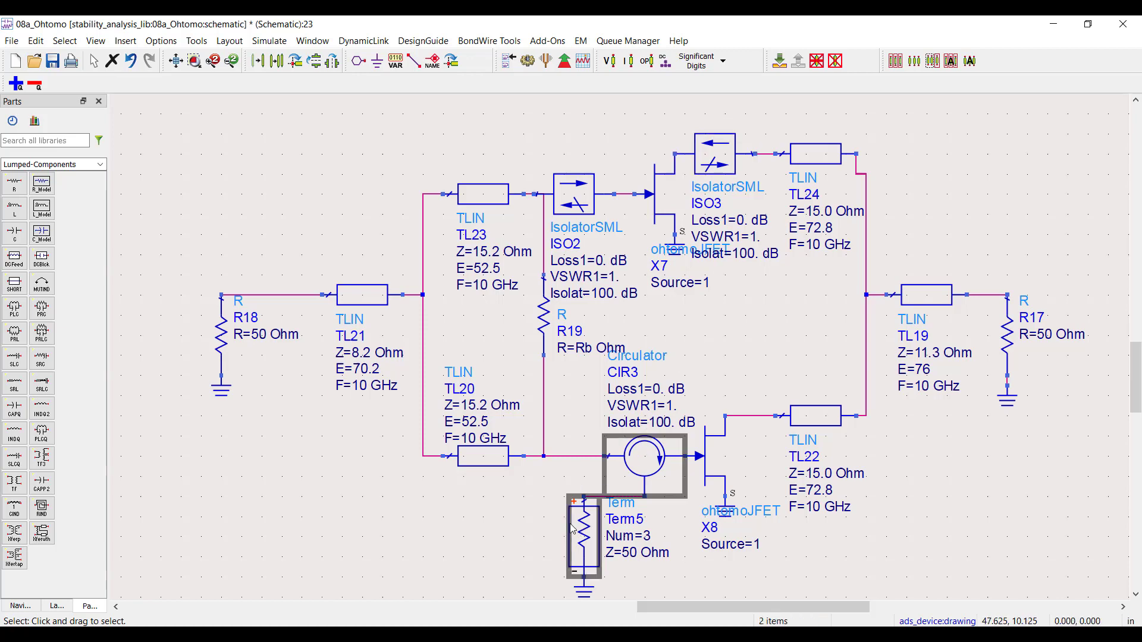
Step: Review isolator ISO6 and circulator CIR4 in the fourth copy, then run the 0.5–18 GHz S-parameter simulation
{"action": "left_click", "coordinate": [493, 594]}
{"action": "scroll", "coordinate": [492, 594], "scroll_direction": "down", "scroll_amount": 6}
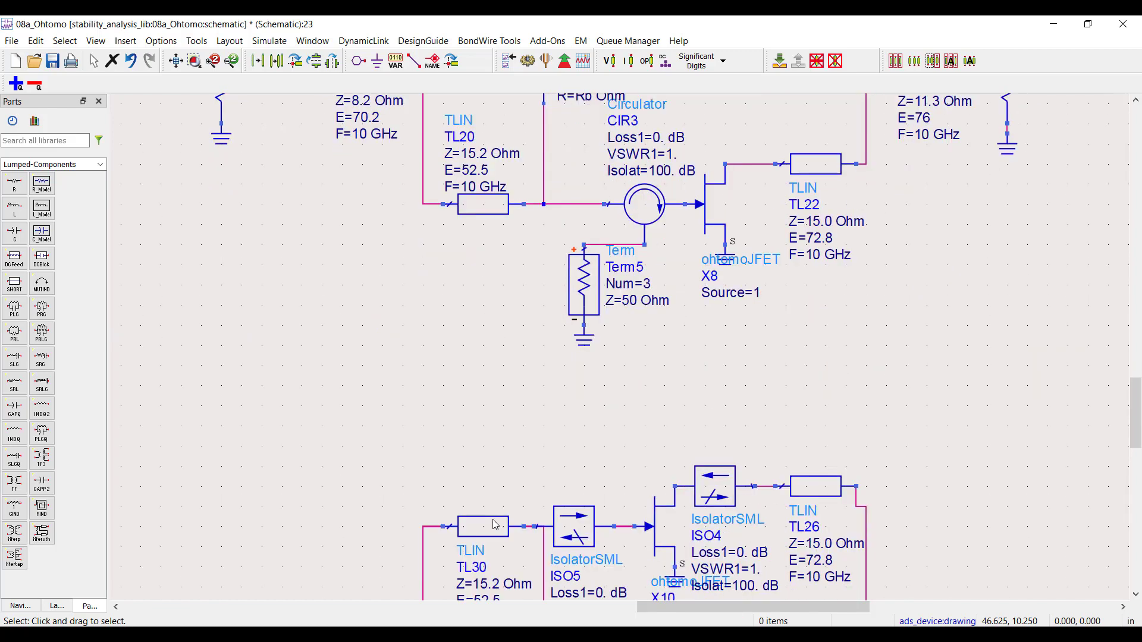
{"action": "scroll", "coordinate": [500, 524], "scroll_direction": "down", "scroll_amount": 5}
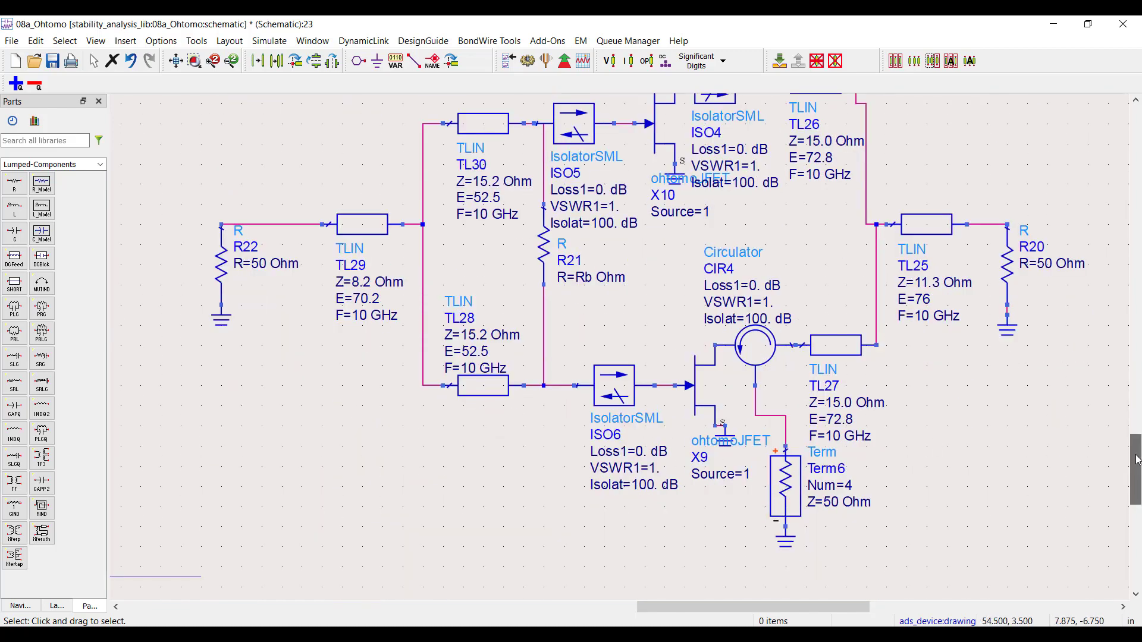
{"action": "left_click_drag", "start_coordinate": [1136, 461], "coordinate": [1136, 450]}
{"action": "left_click", "coordinate": [625, 464]}
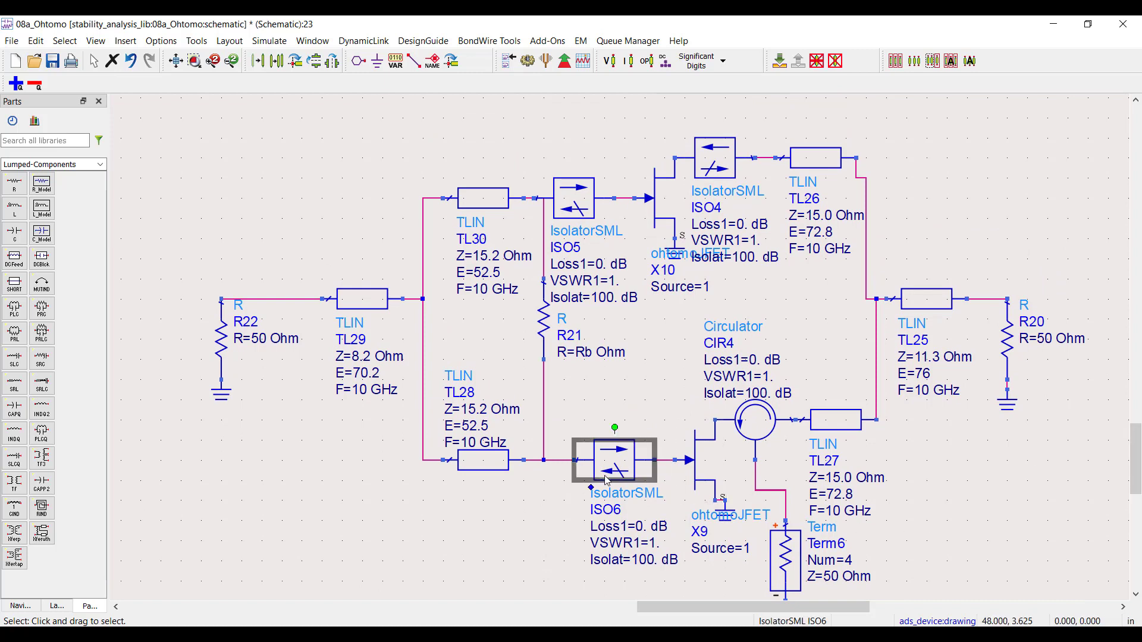
{"action": "left_click", "coordinate": [769, 432]}
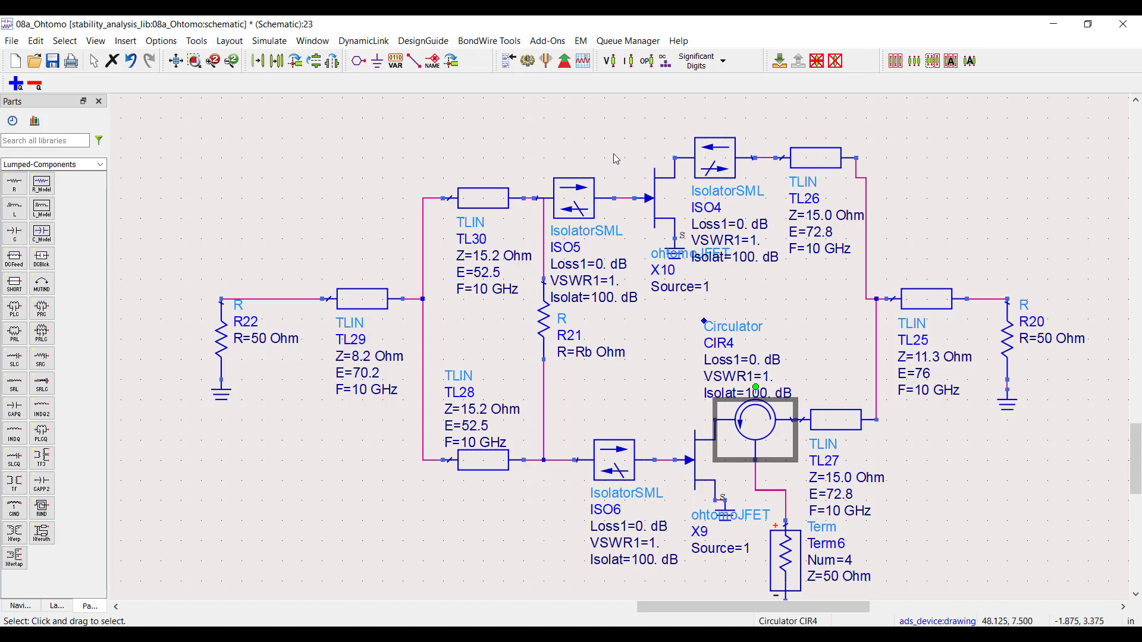
{"action": "left_click", "coordinate": [552, 117]}
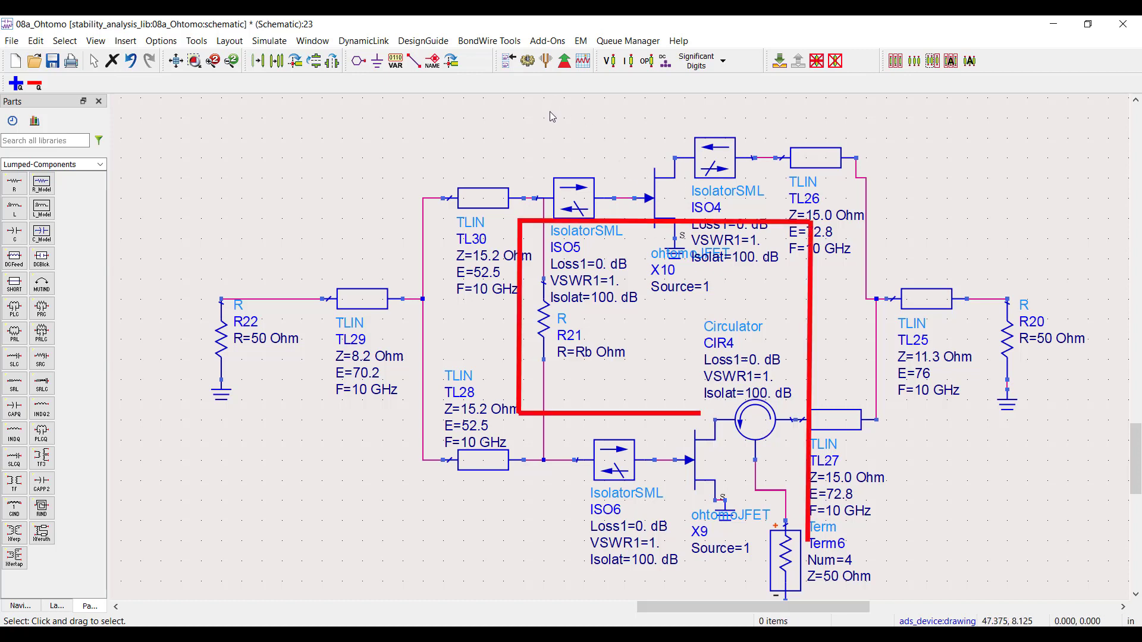
{"action": "left_click", "coordinate": [527, 67]}
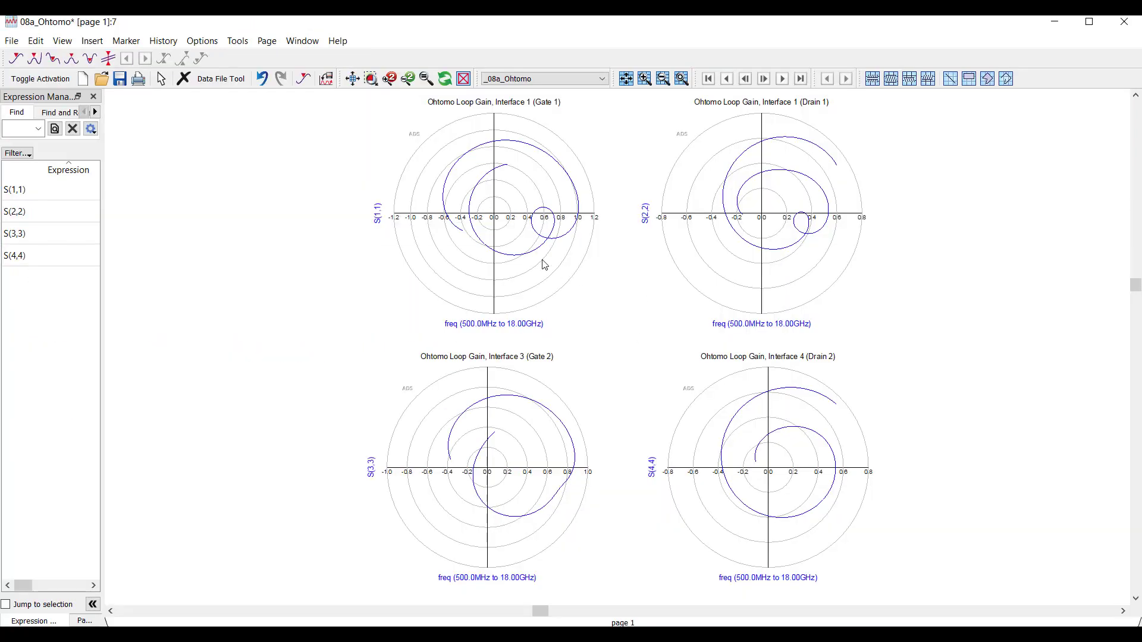
Step: Inspect the S(4,4) Drain 2 and S(1,1) Gate 1 loop-gain traces, then minimize the data display
{"action": "left_click", "coordinate": [728, 486]}
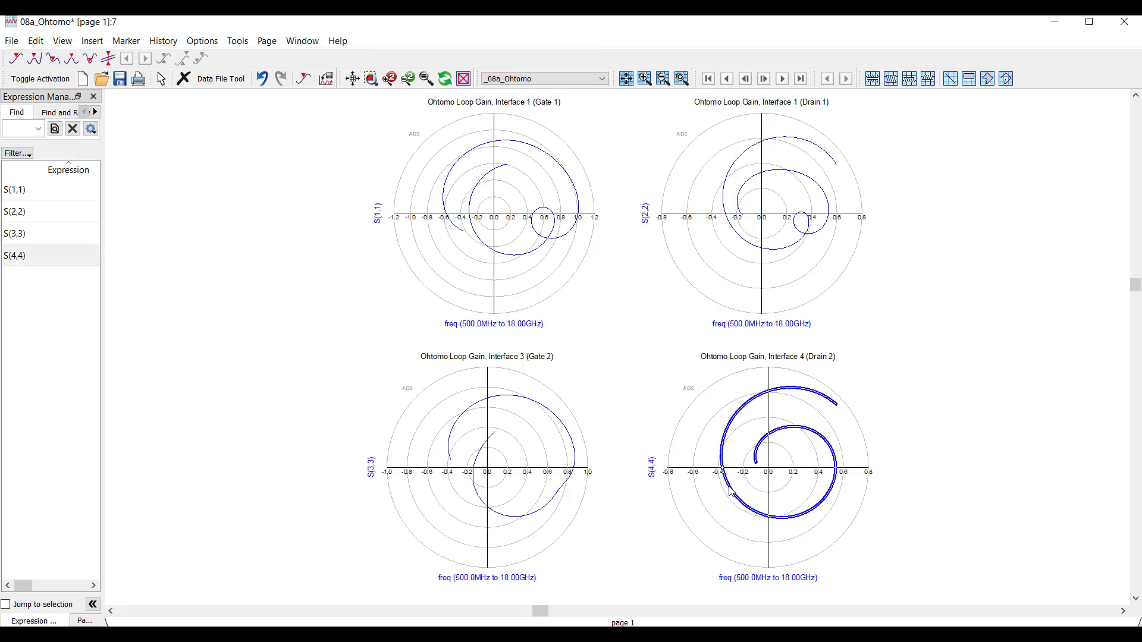
{"action": "left_click", "coordinate": [592, 329]}
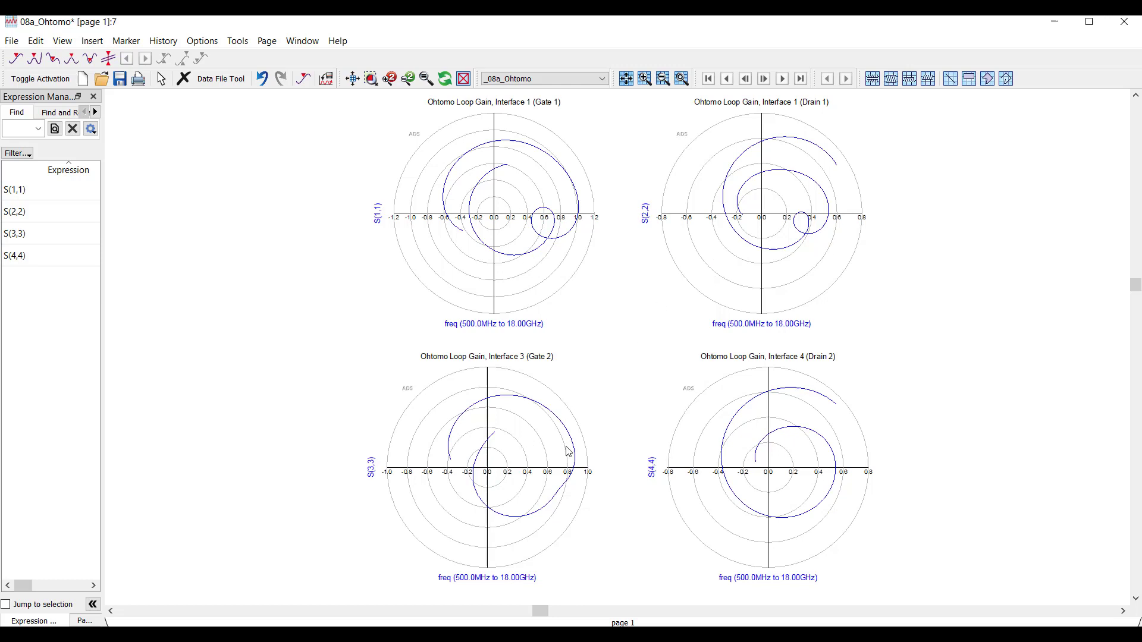
{"action": "left_click", "coordinate": [537, 253]}
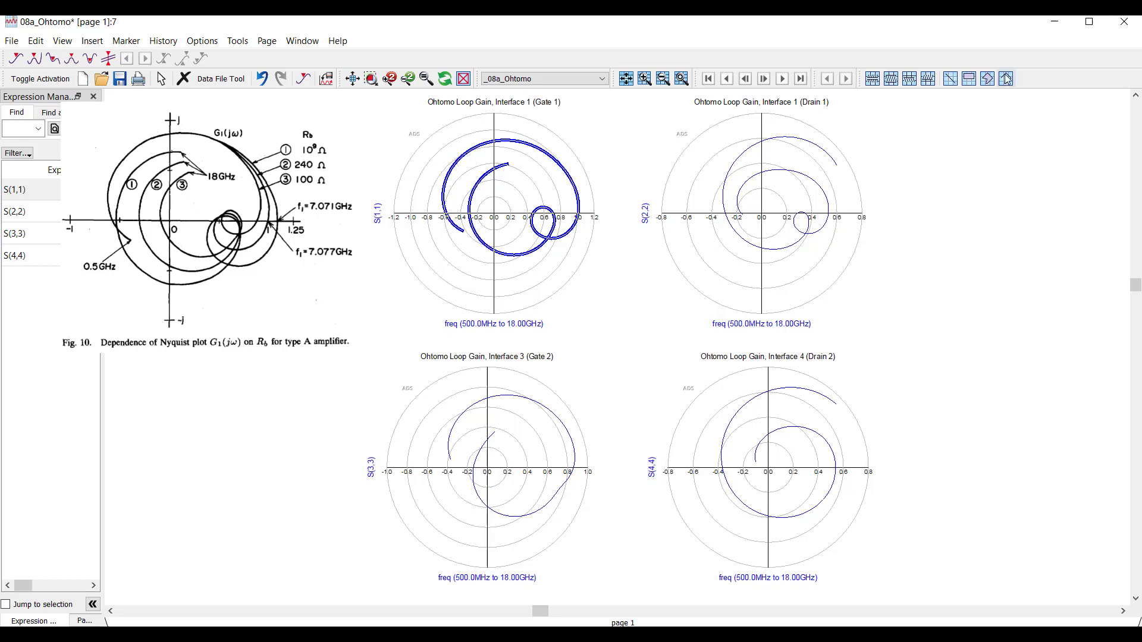
{"action": "left_click", "coordinate": [1054, 25]}
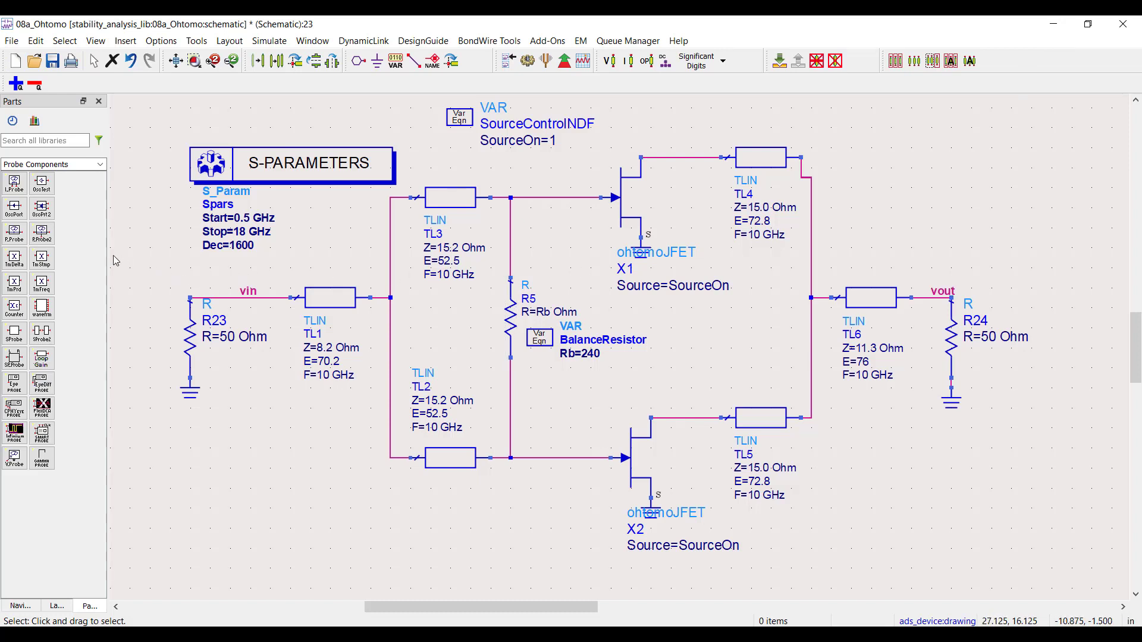
Step: Insert WS-Probe WSP1 between the TL3 junction and X1's gate, wiring both pins
{"action": "left_click", "coordinate": [42, 359]}
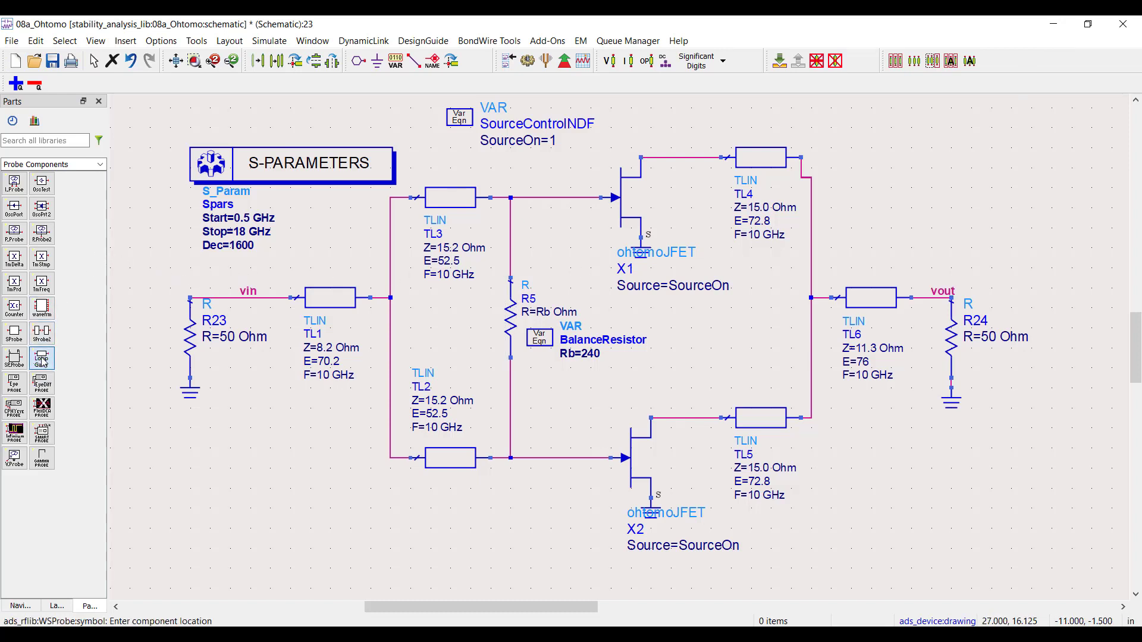
{"action": "left_click", "coordinate": [541, 227]}
{"action": "key", "text": "Escape"}
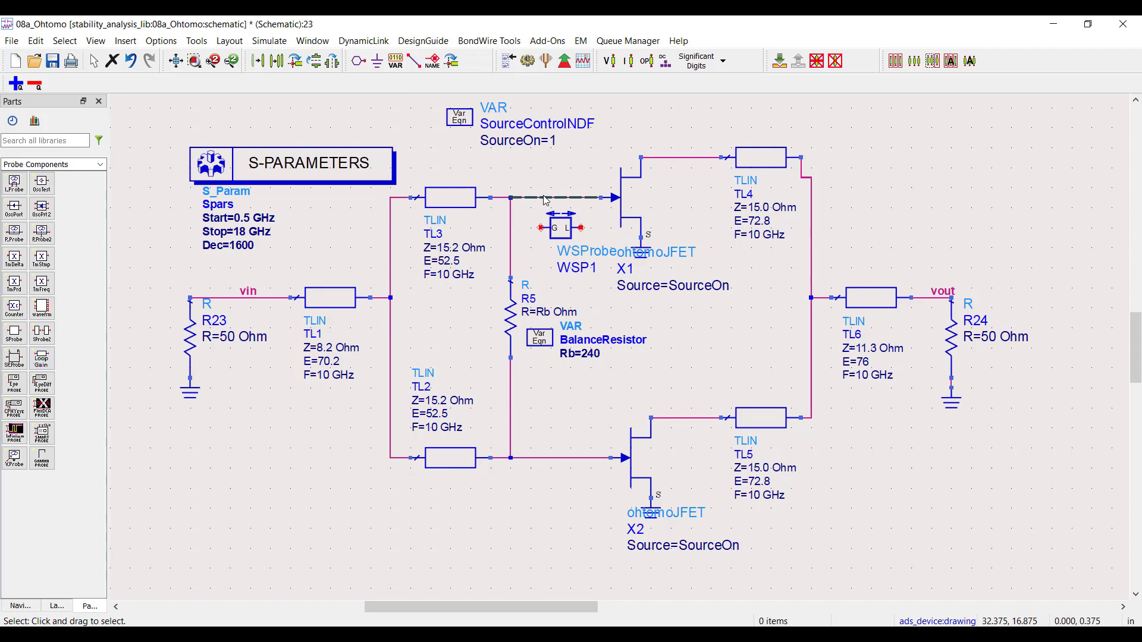
{"action": "left_click", "coordinate": [546, 198]}
{"action": "key", "text": "Delete"}
{"action": "left_click_drag", "start_coordinate": [556, 221], "coordinate": [557, 190]}
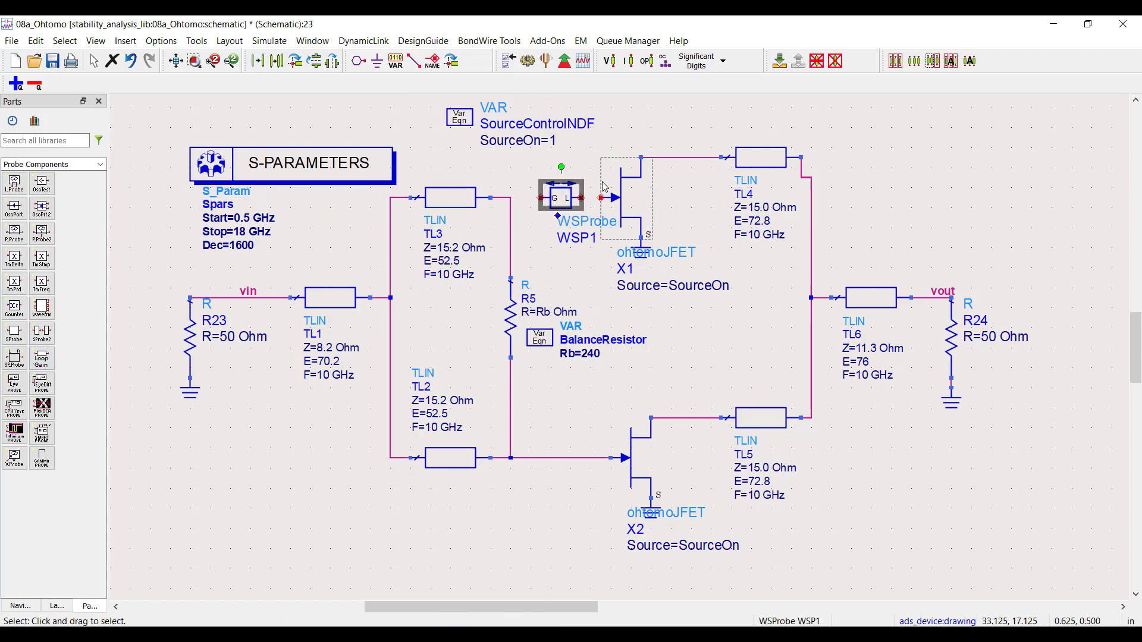
{"action": "left_click", "coordinate": [414, 61]}
{"action": "left_click", "coordinate": [521, 197]}
{"action": "left_click", "coordinate": [541, 197]}
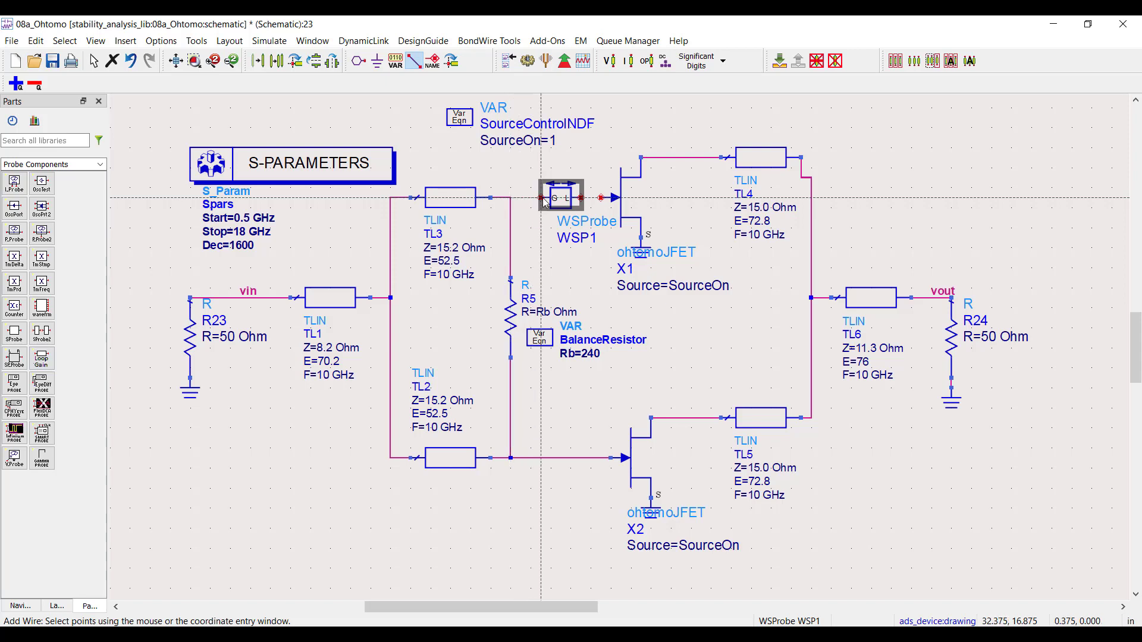
{"action": "left_click", "coordinate": [580, 198]}
{"action": "left_click", "coordinate": [601, 198]}
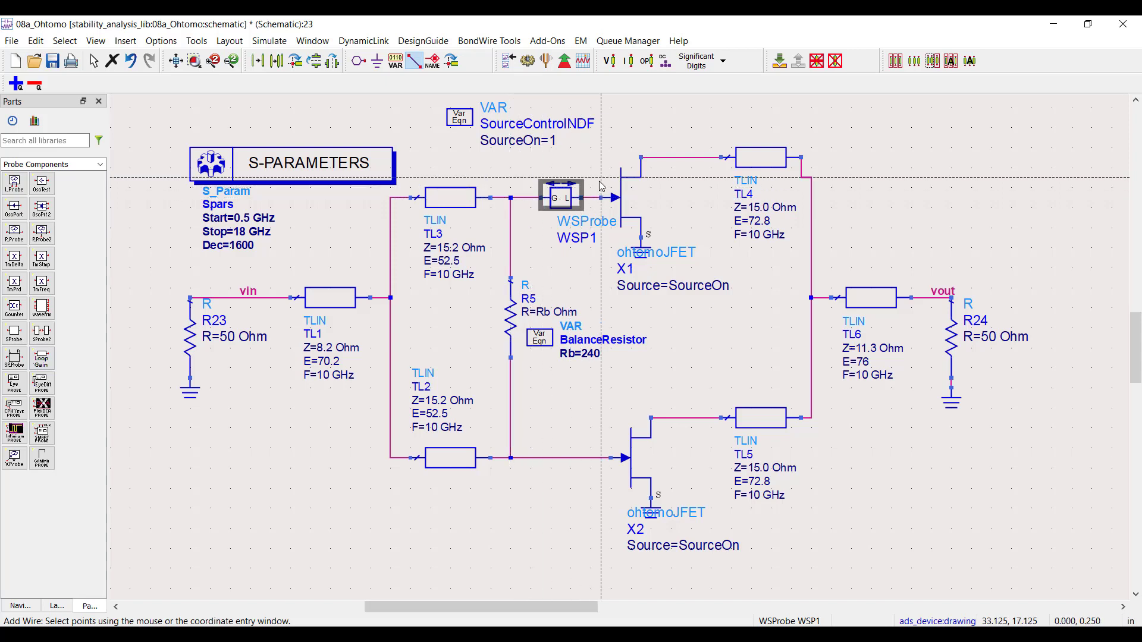
{"action": "key", "text": "Escape"}
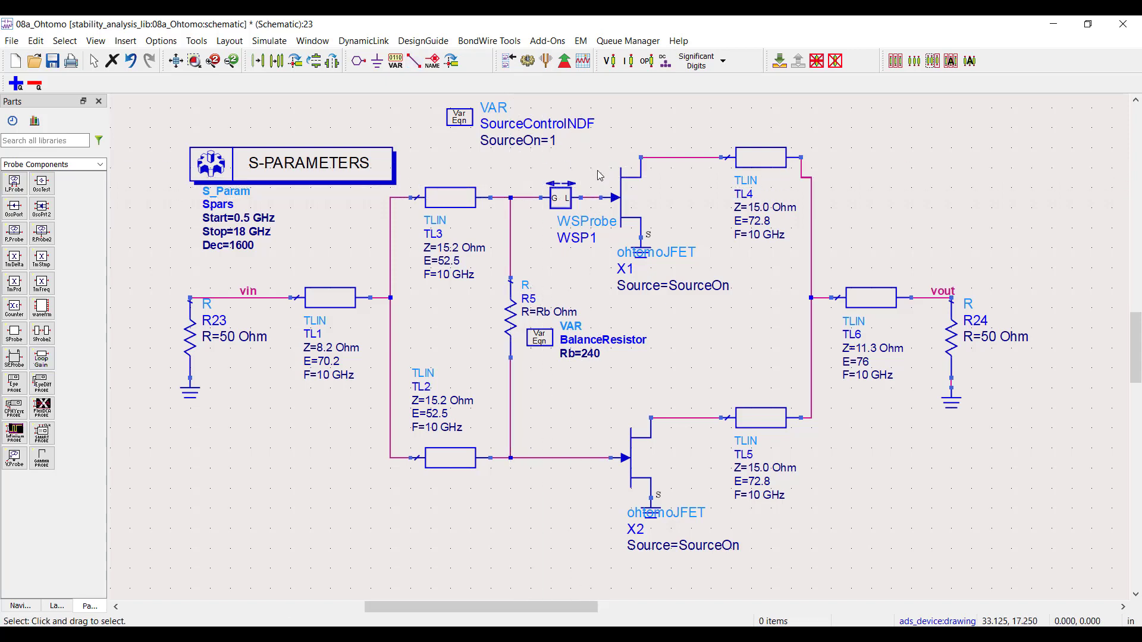
Step: Copy WSP1 as a mirrored WSP2 placed on the line between X1's drain and TL4
{"action": "left_click", "coordinate": [565, 198]}
{"action": "key", "text": "ctrl+c"}
{"action": "key", "text": "ctrl+v"}
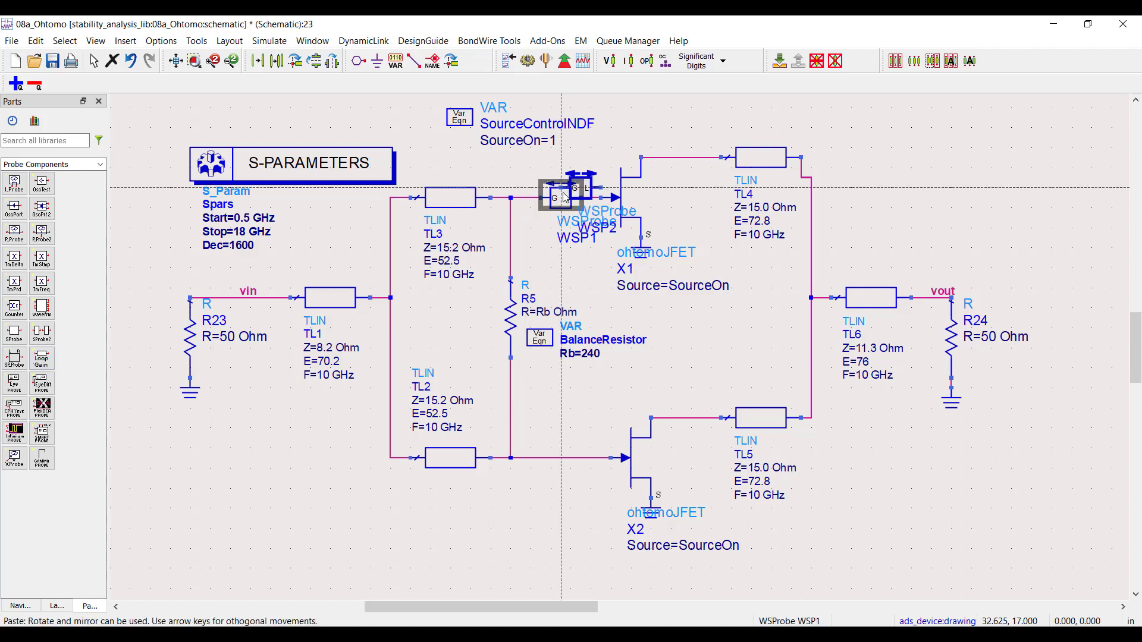
{"action": "left_click", "coordinate": [654, 136]}
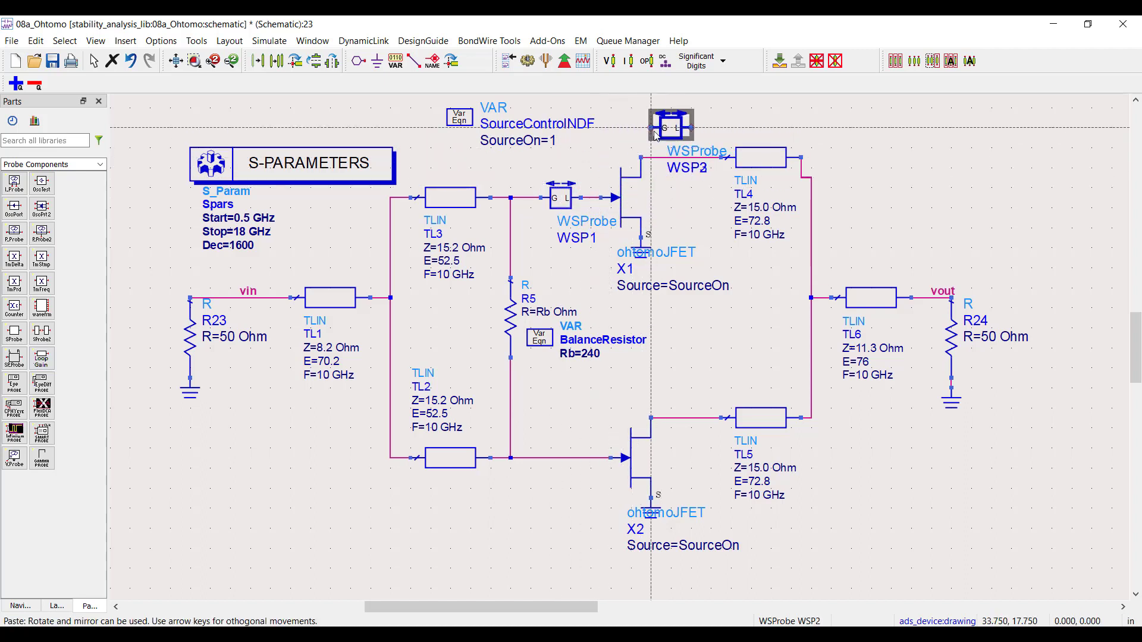
{"action": "left_click", "coordinate": [654, 160]}
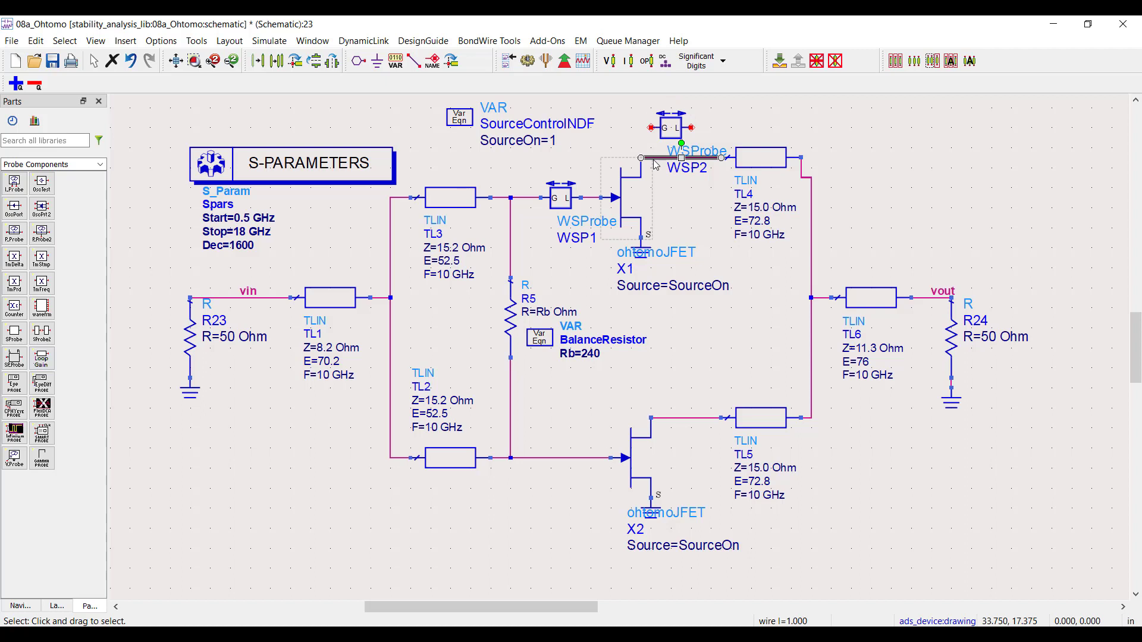
{"action": "key", "text": "Delete"}
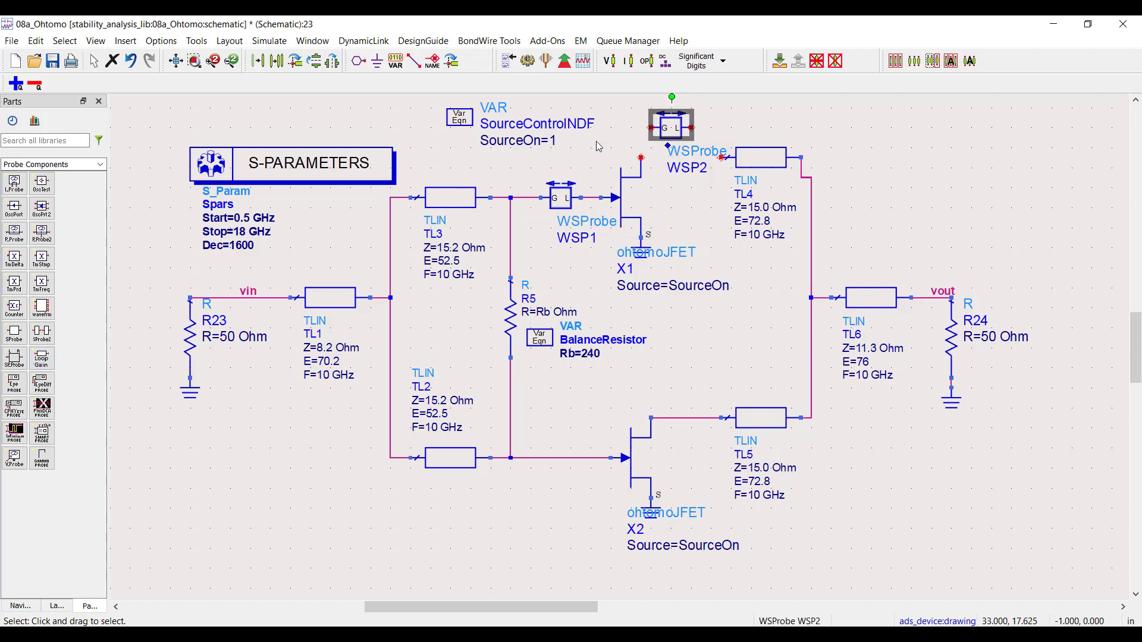
{"action": "left_click", "coordinate": [340, 68]}
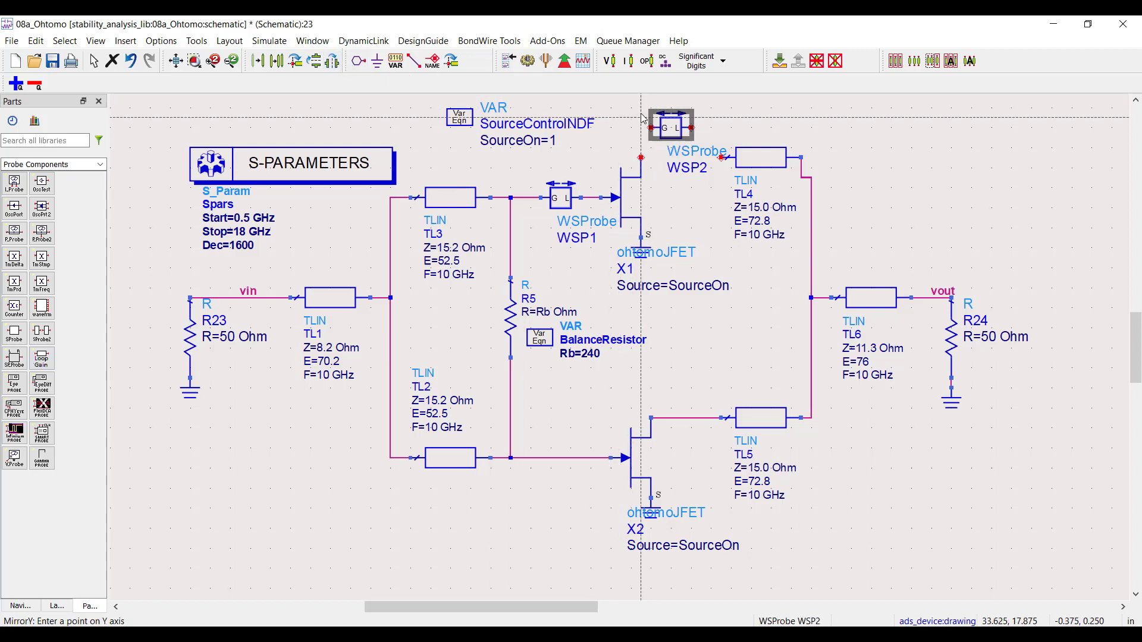
{"action": "left_click", "coordinate": [661, 122]}
{"action": "left_click_drag", "start_coordinate": [656, 132], "coordinate": [687, 169]}
{"action": "left_click", "coordinate": [577, 201]}
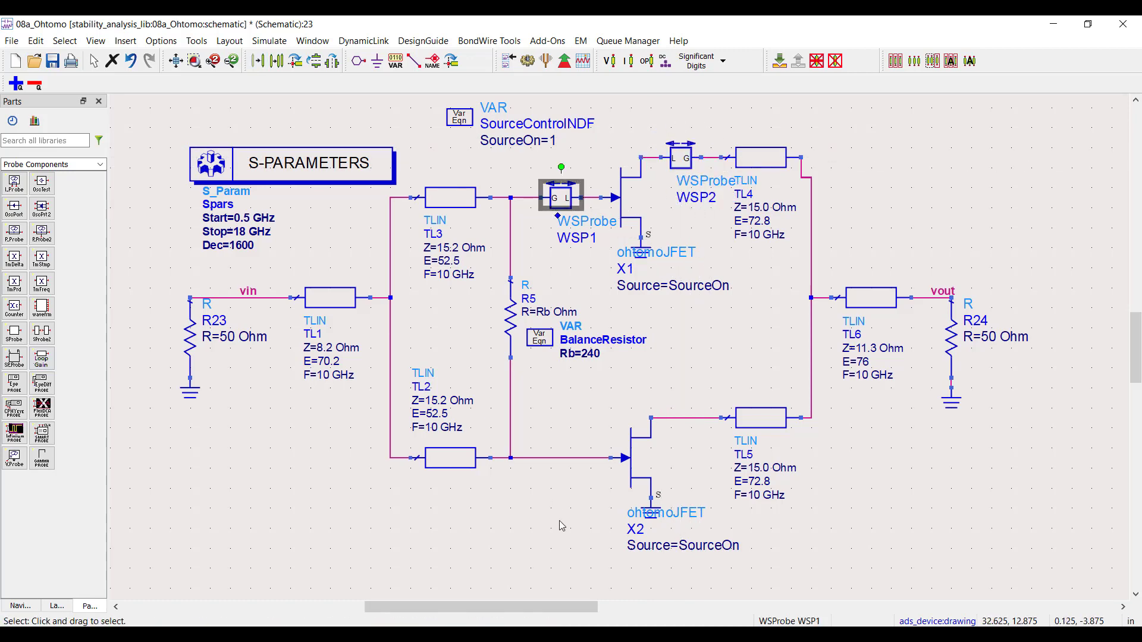
Step: Remove X2's gate and drain wires and place copy WSP3 against X2's gate
{"action": "left_click", "coordinate": [557, 458]}
{"action": "key", "text": "Delete"}
{"action": "left_click", "coordinate": [684, 418]}
{"action": "key", "text": "Delete"}
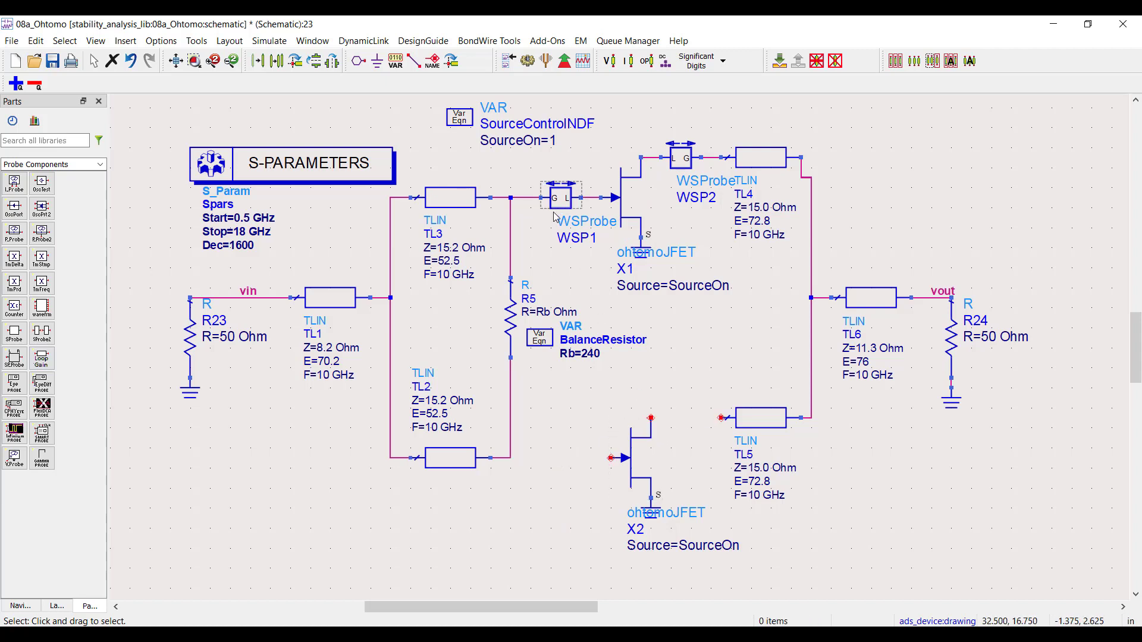
{"action": "left_click", "coordinate": [560, 198]}
{"action": "key", "text": "ctrl+c"}
{"action": "key", "text": "ctrl+v"}
{"action": "left_click", "coordinate": [514, 459]}
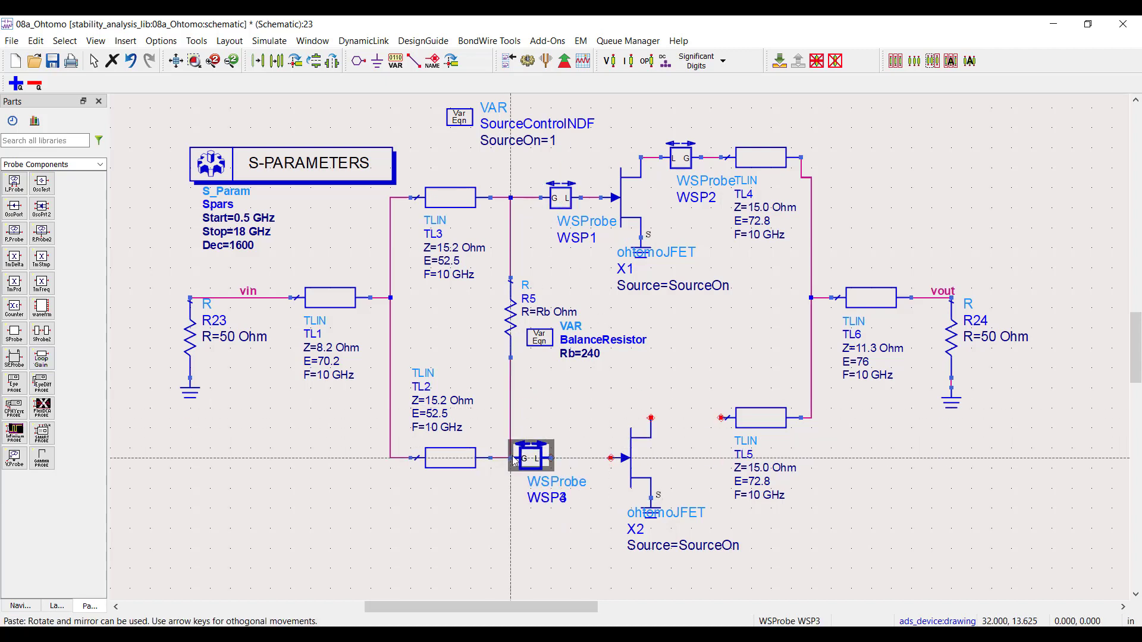
{"action": "left_click_drag", "start_coordinate": [537, 459], "coordinate": [598, 459]}
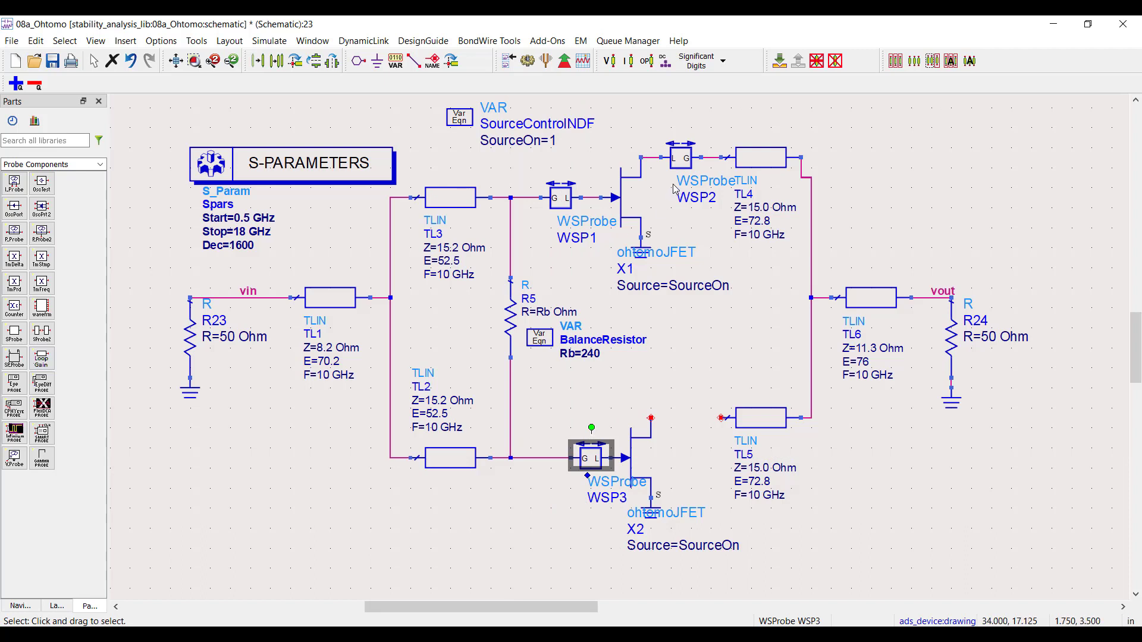
Step: Copy the mirrored WSP2 as WSP4 on X2's drain line beside TL5
{"action": "left_click", "coordinate": [679, 157]}
{"action": "key", "text": "ctrl+c"}
{"action": "key", "text": "ctrl+v"}
{"action": "left_click", "coordinate": [662, 417]}
{"action": "left_click_drag", "start_coordinate": [678, 411], "coordinate": [698, 418]}
{"action": "left_click", "coordinate": [701, 371]}
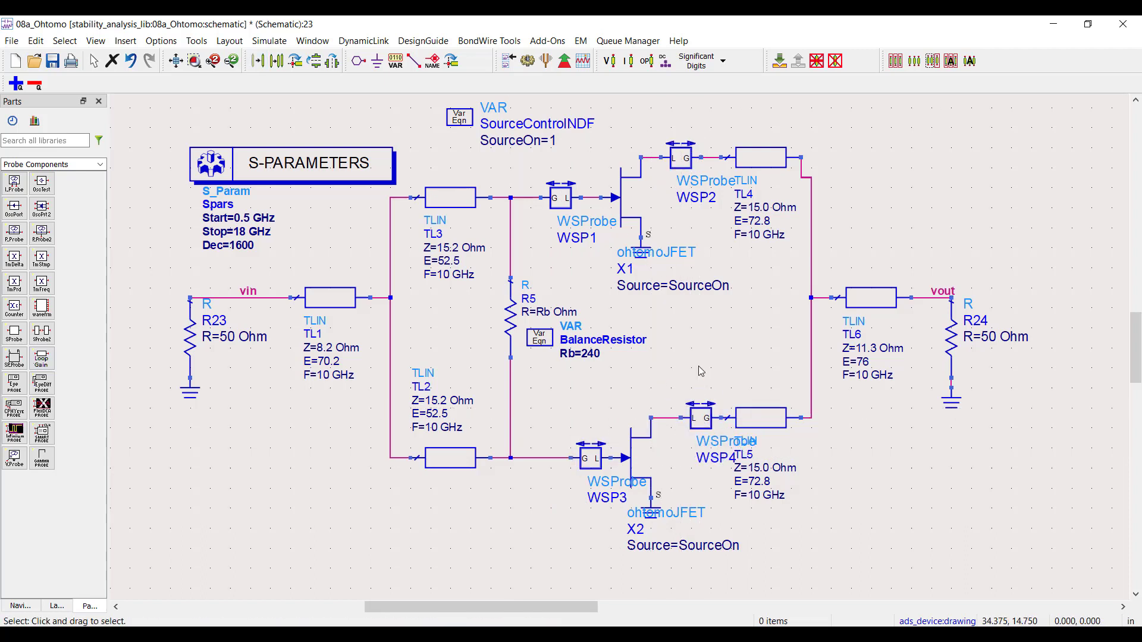
Step: Run the simulation with the WS-Probes and review the wsp_loopgain_ohtomo equation in the data display
{"action": "left_click", "coordinate": [528, 62]}
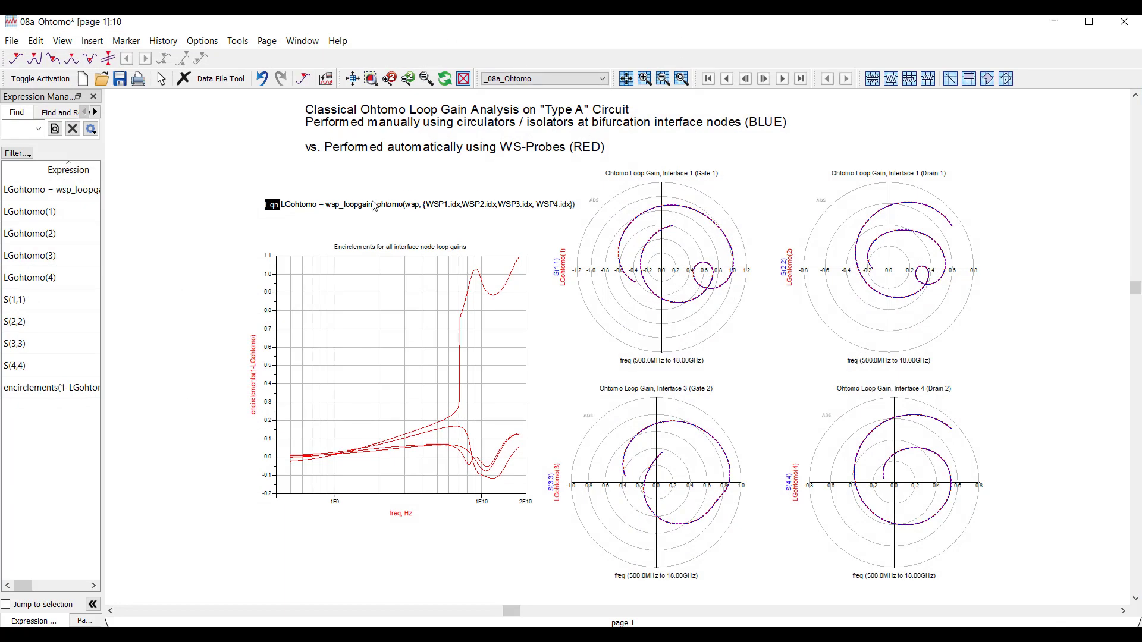
{"action": "scroll", "coordinate": [375, 213], "scroll_direction": "up", "scroll_amount": 2}
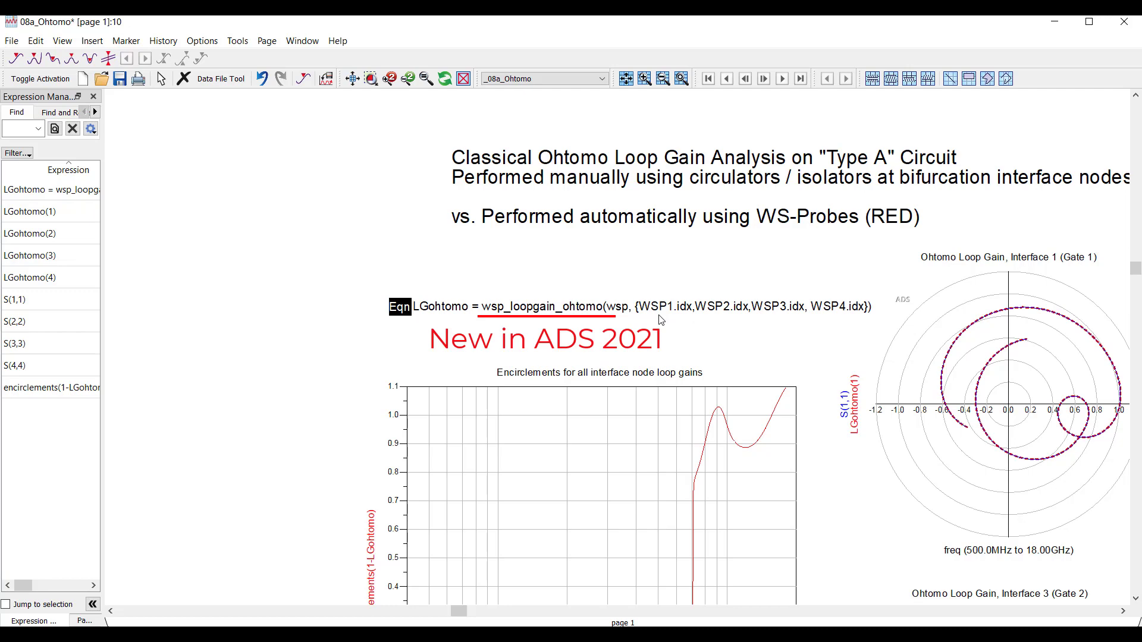
{"action": "scroll", "coordinate": [661, 320], "scroll_direction": "down", "scroll_amount": 2}
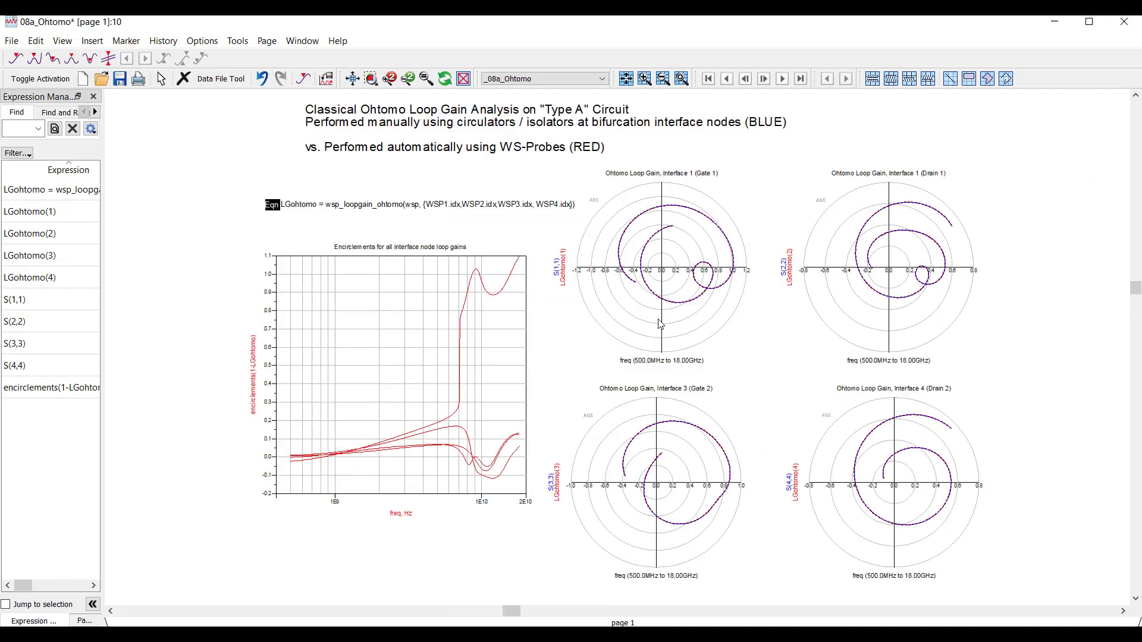
Step: Select the Gate 1, Drain 1, Gate 2 and Drain 2 Smith plots to compare overlaid curves, then deselect
{"action": "left_click", "coordinate": [660, 324]}
{"action": "left_click", "coordinate": [844, 324], "text": "ctrl"}
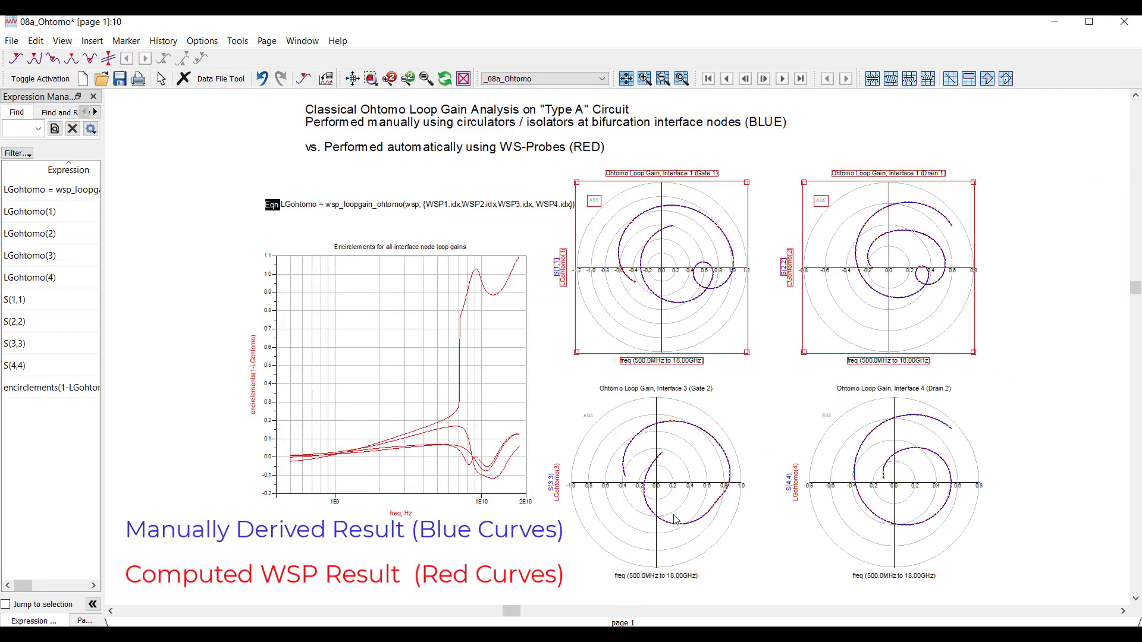
{"action": "left_click", "coordinate": [675, 520], "text": "ctrl"}
{"action": "left_click", "coordinate": [860, 534], "text": "ctrl"}
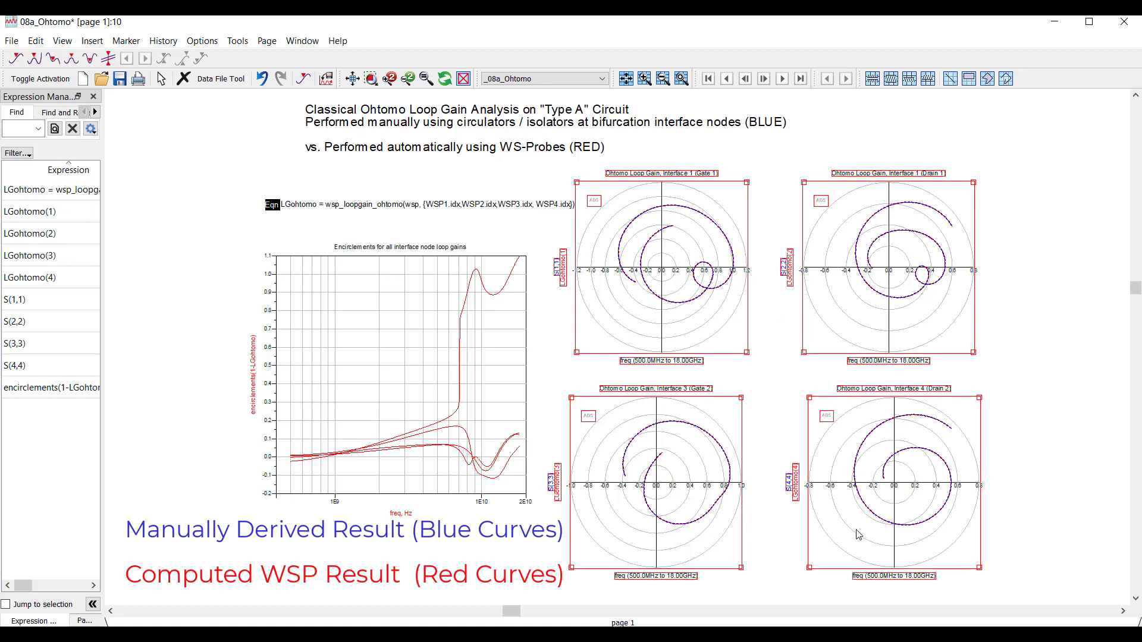
{"action": "left_click", "coordinate": [779, 549]}
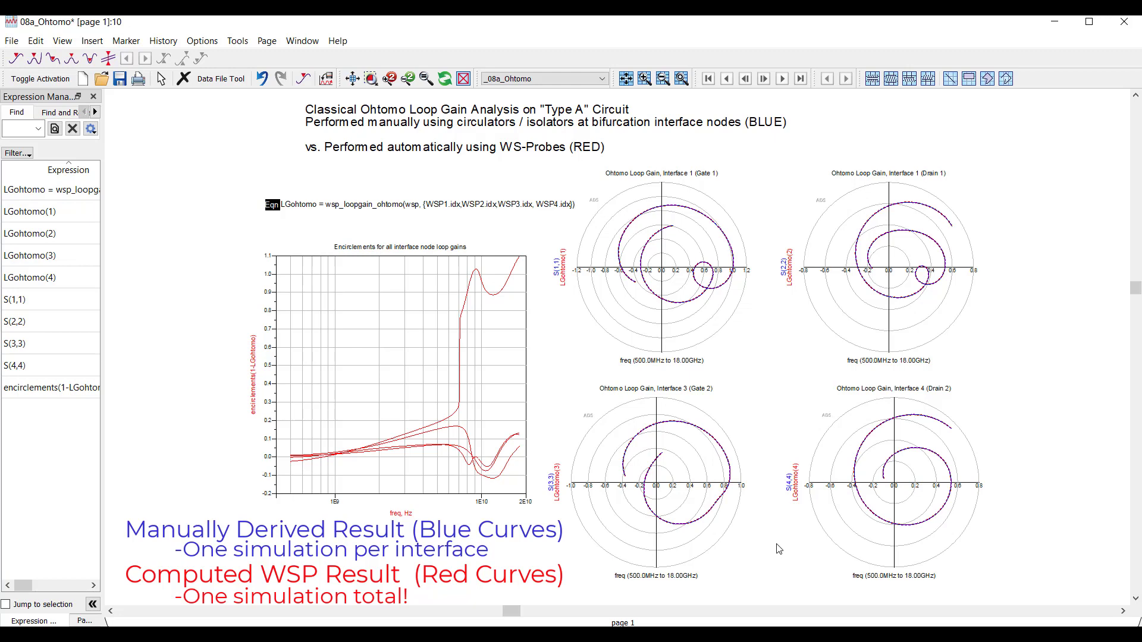
Step: Minimize the ADS data display to reveal the browser's ADS Downloads page
{"action": "left_click", "coordinate": [1055, 26]}
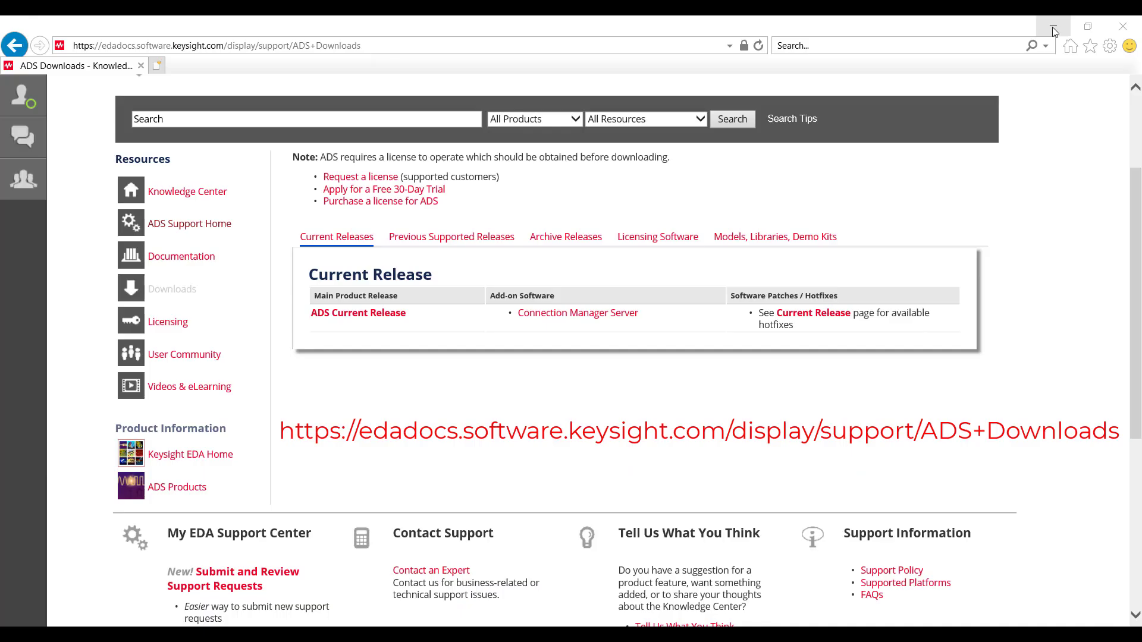